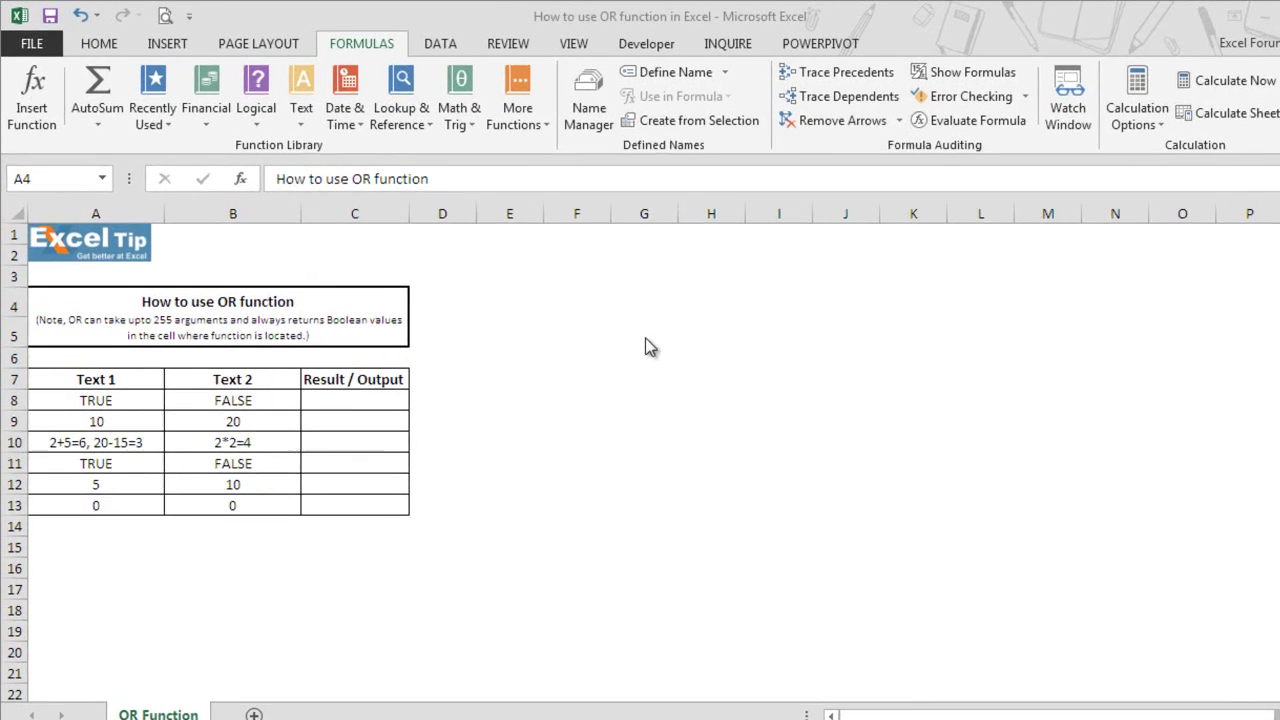
Enter the formula =OR(A8,B8) in cell C8
click(455, 487)
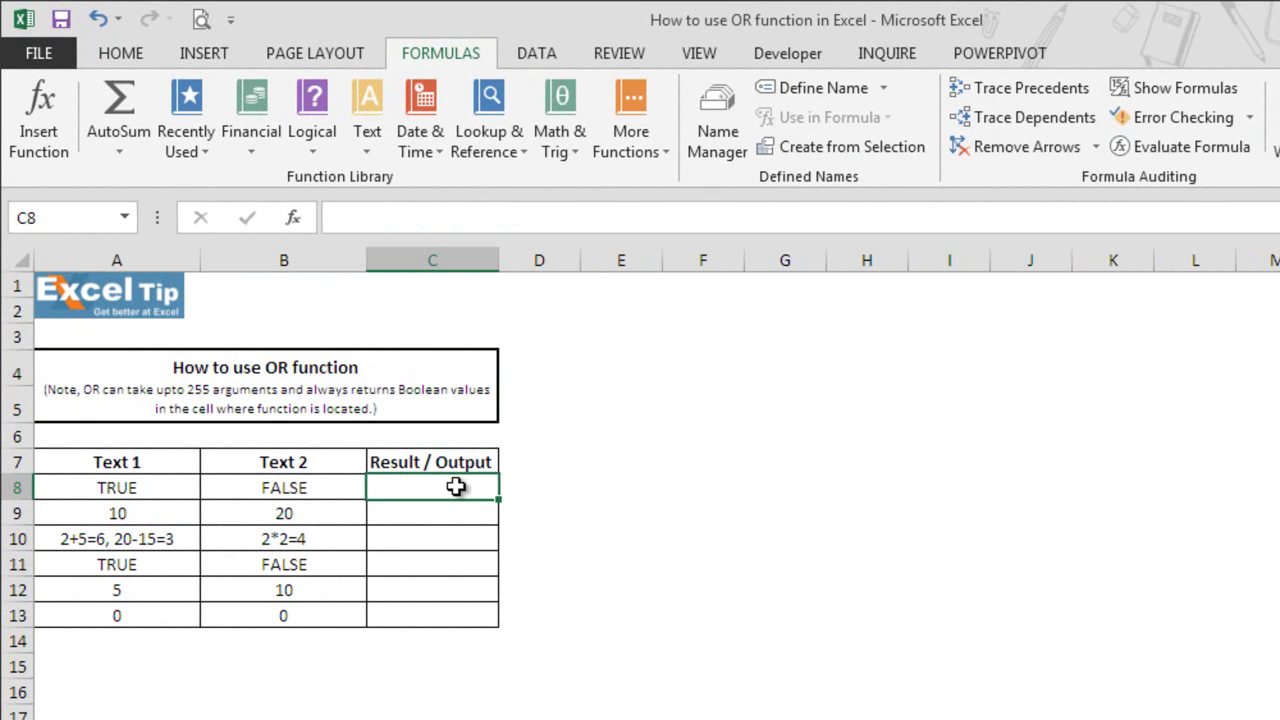
text(=or)
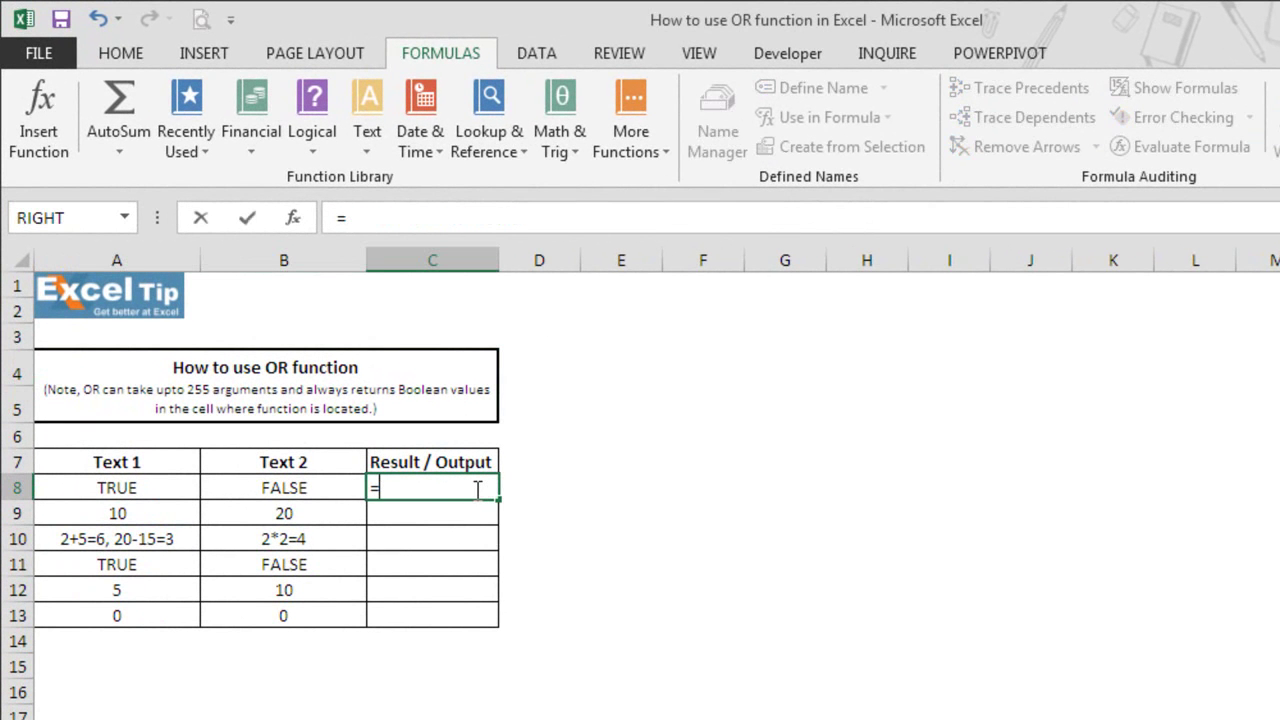
double_click(445, 516)
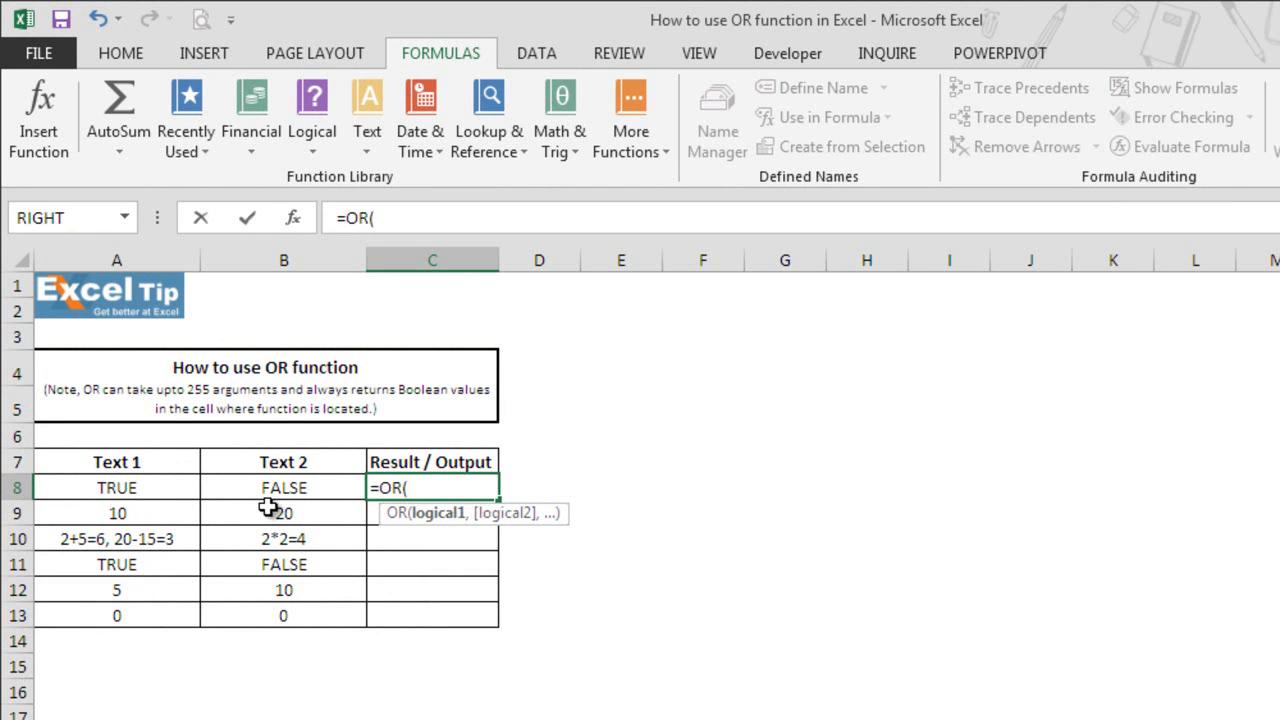
click(138, 487)
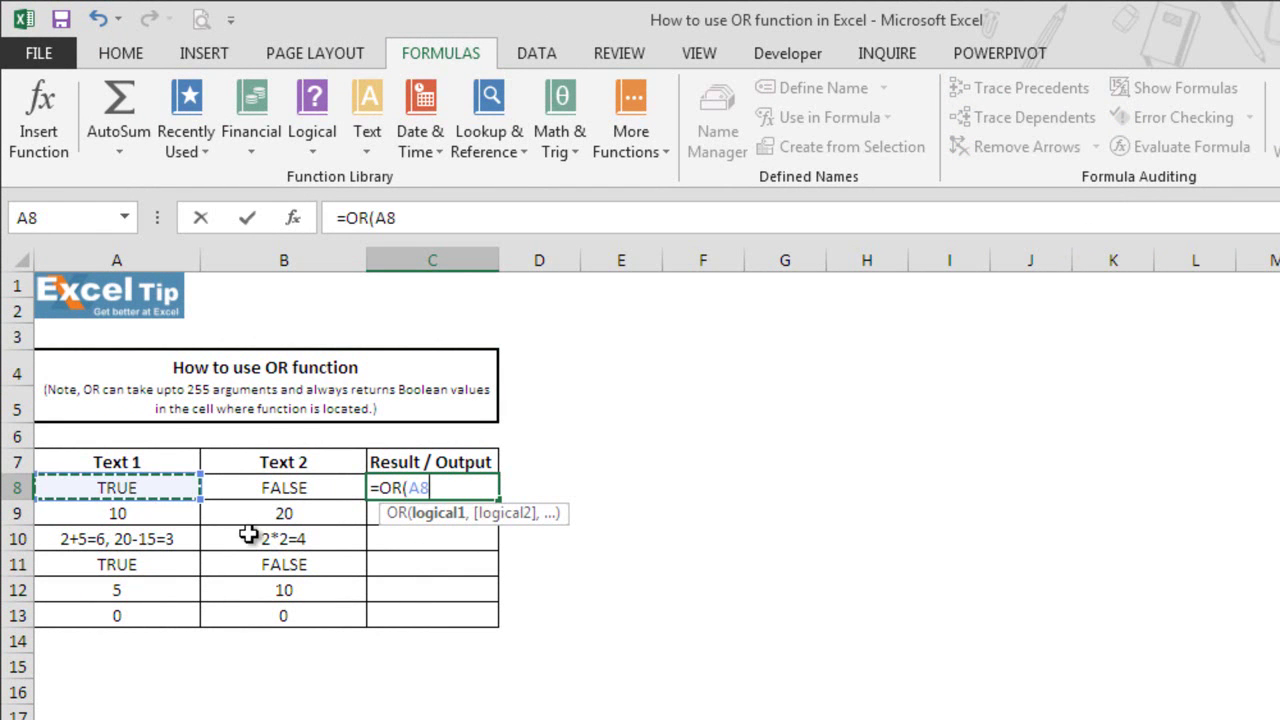
text(,)
click(307, 488)
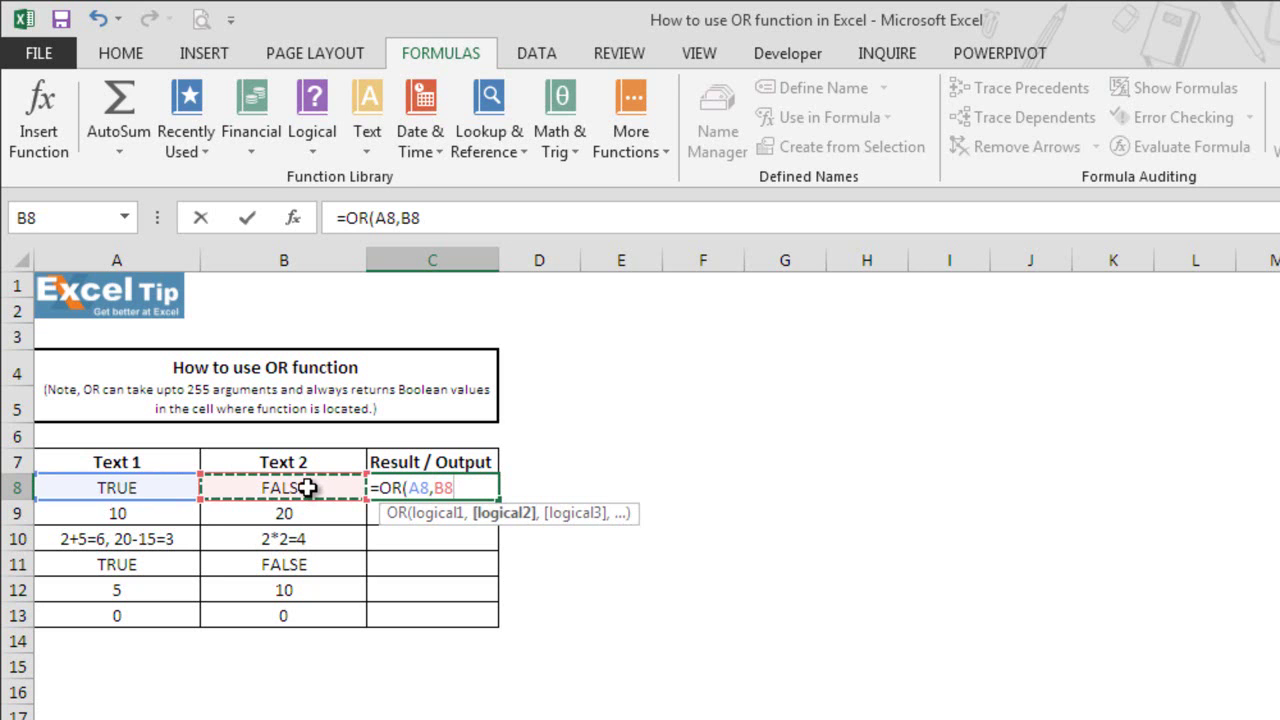
text())
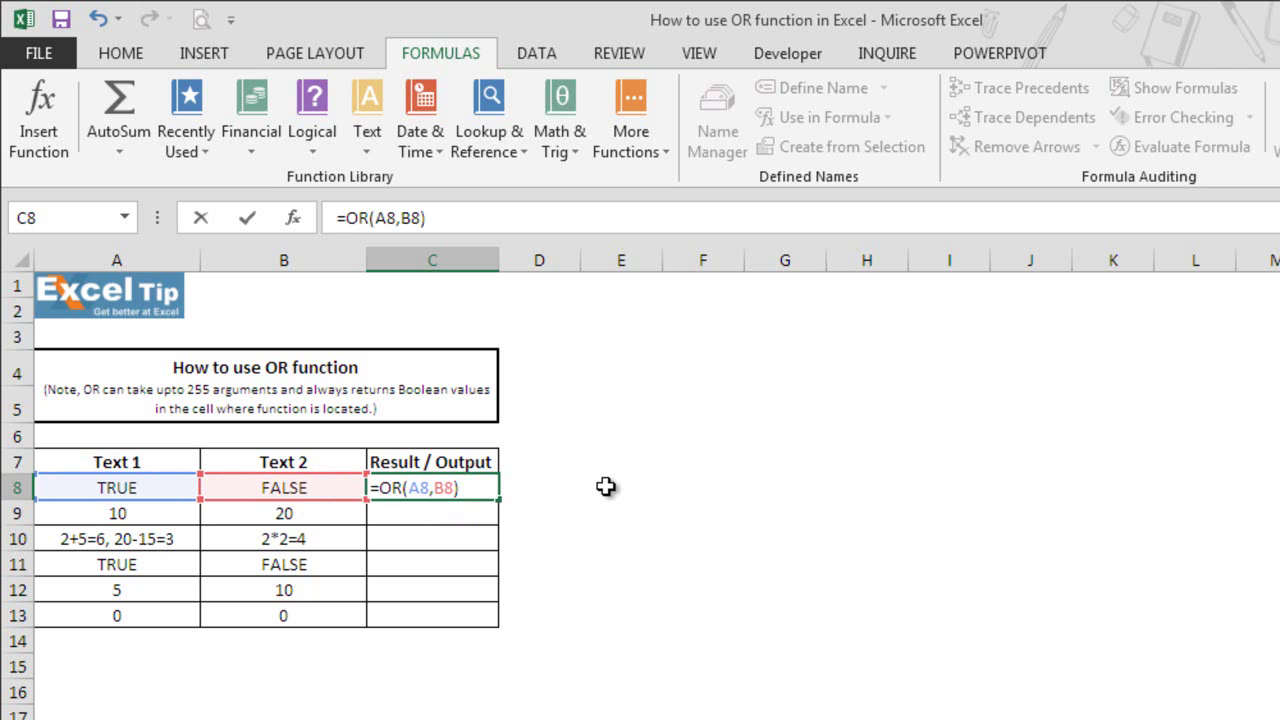
key(Return)
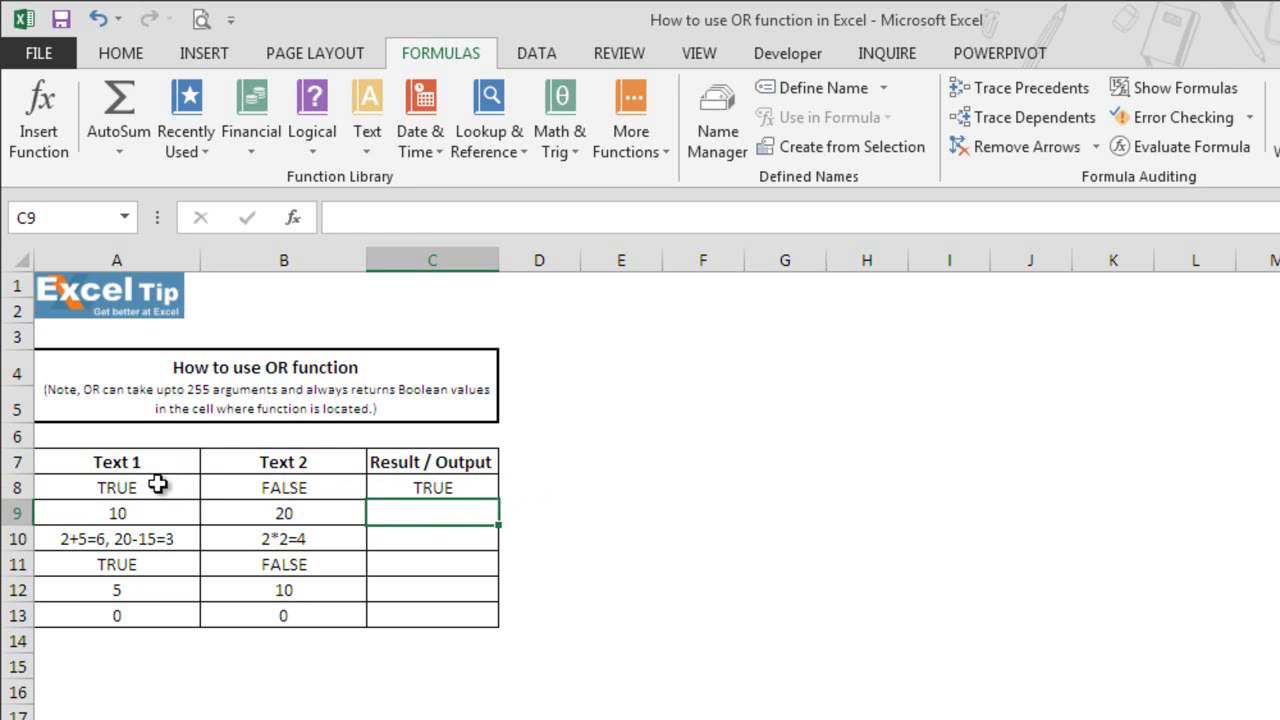
Replace C8's arguments so its formula reads =OR(TRUE,FALSE)
double_click(458, 489)
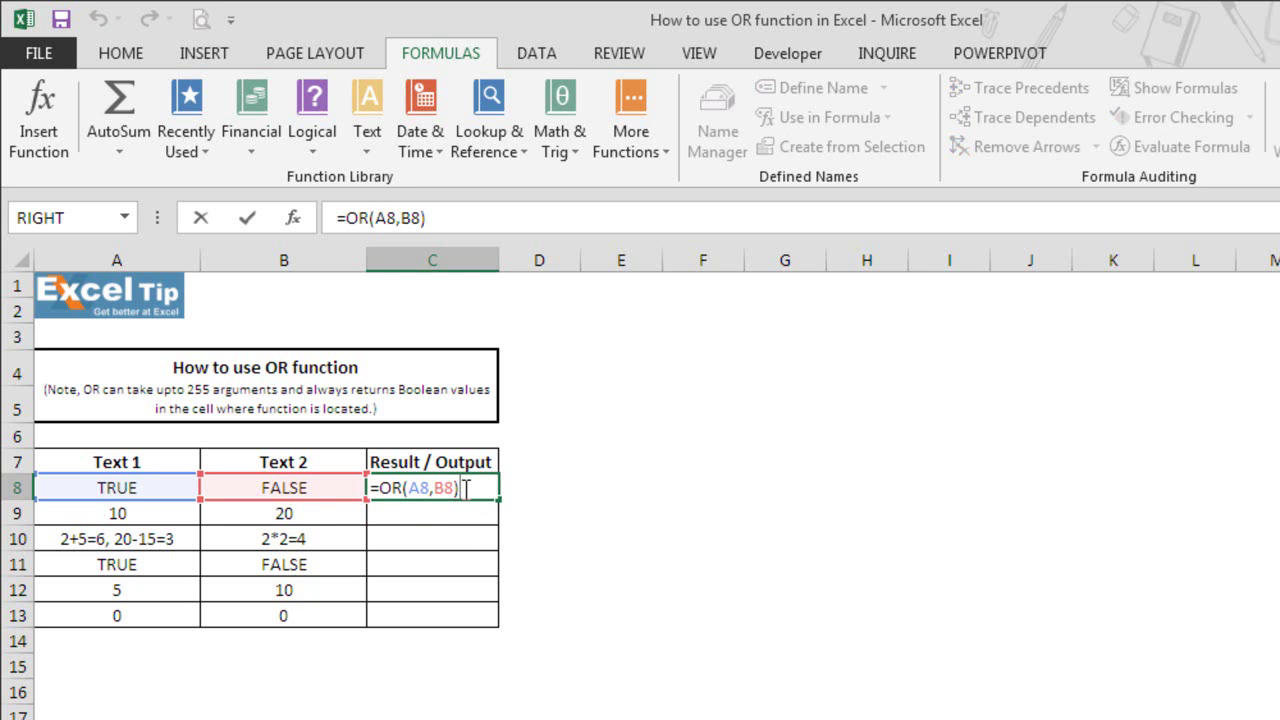
key(BackSpace)
key(BackSpace)
key(BackSpace)
key(BackSpace)
key(BackSpace)
key(BackSpace)
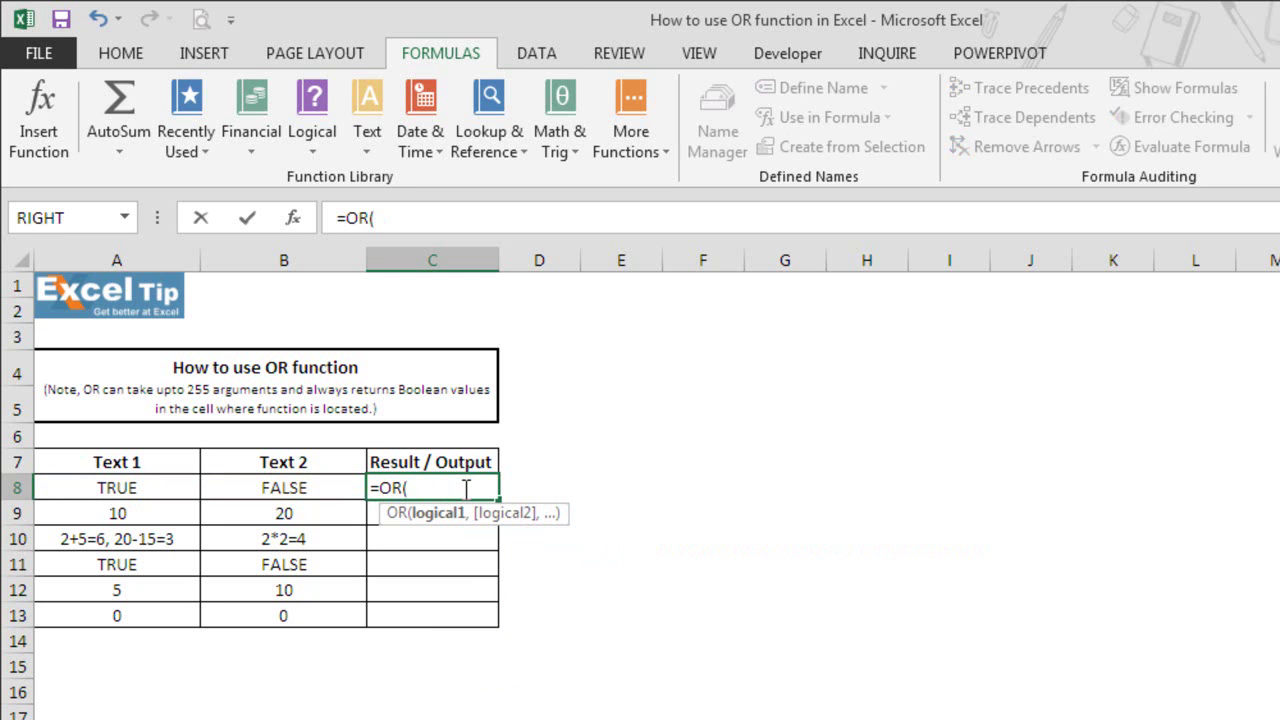
text(TRU)
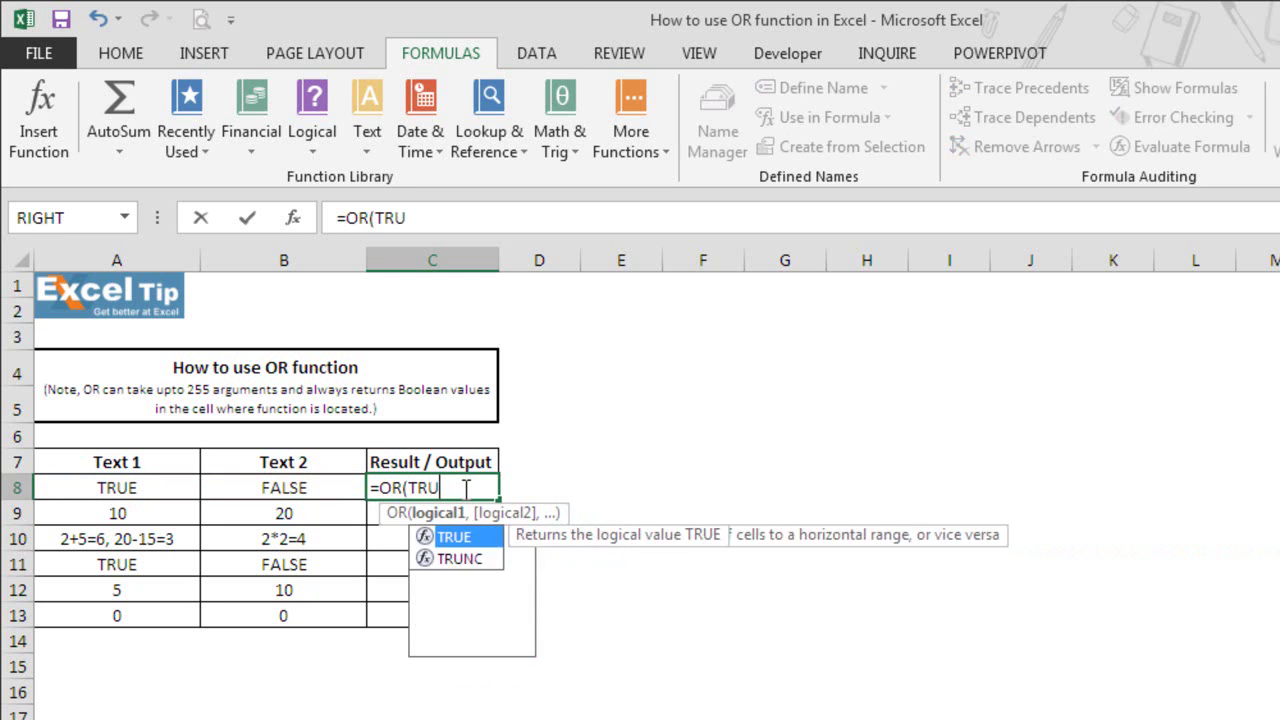
text(E,F)
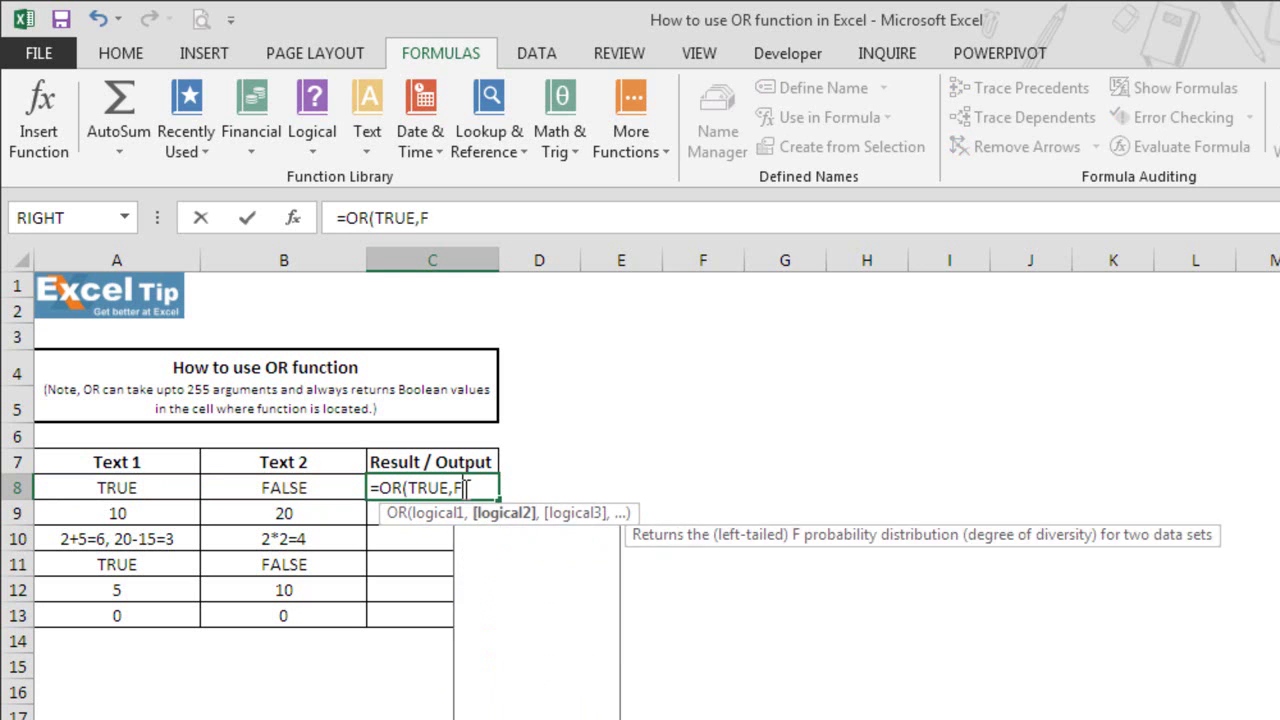
text(ALSE))
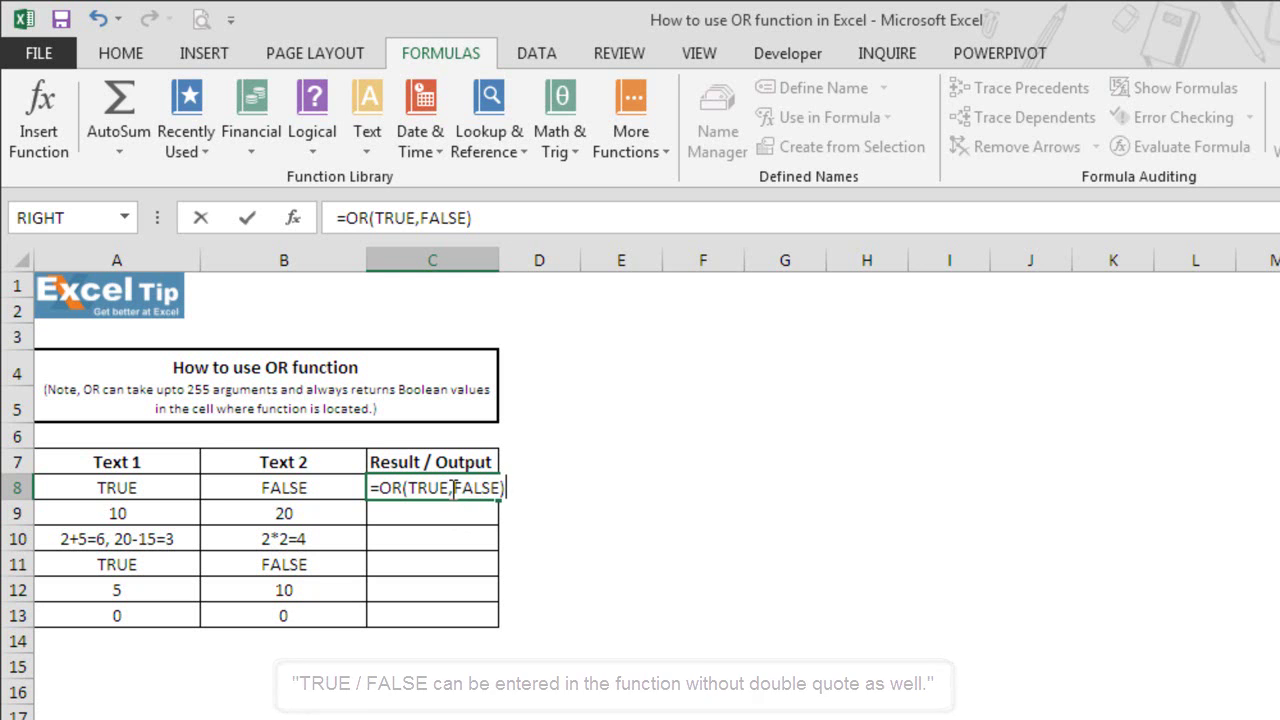
key(Return)
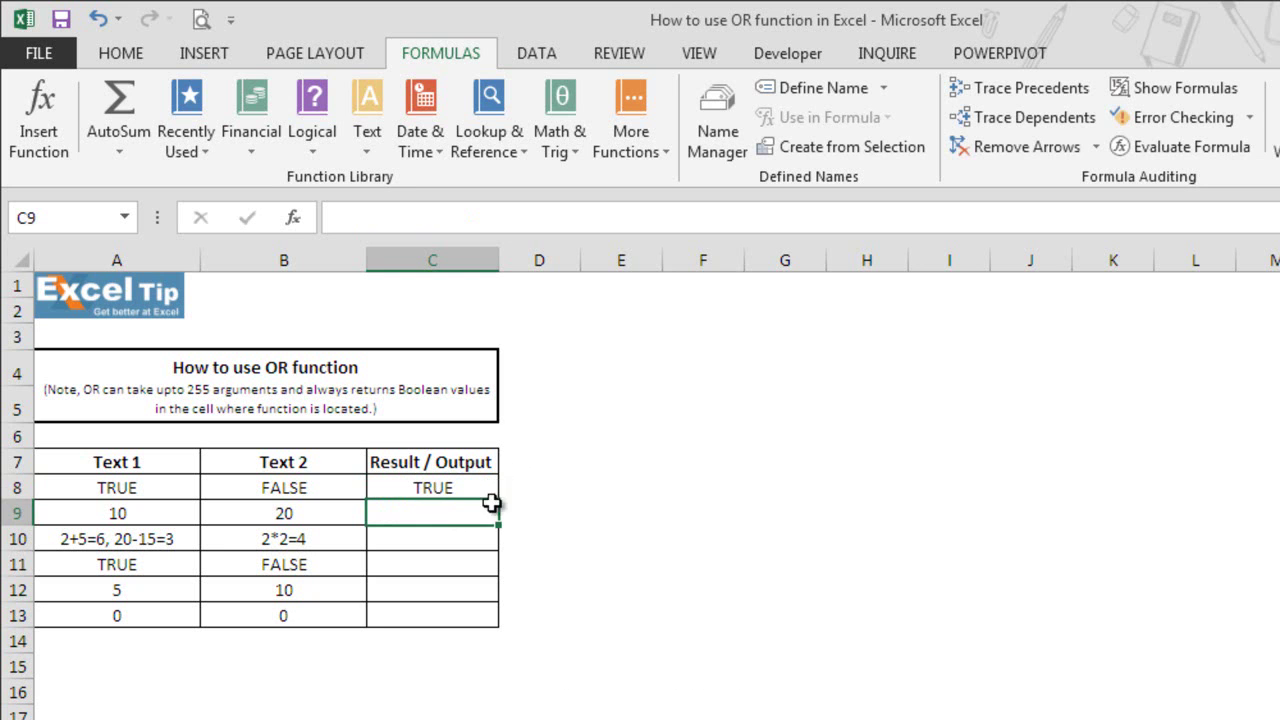
Enter =OR(A9>5,B9<25) in cell C9
text(=or)
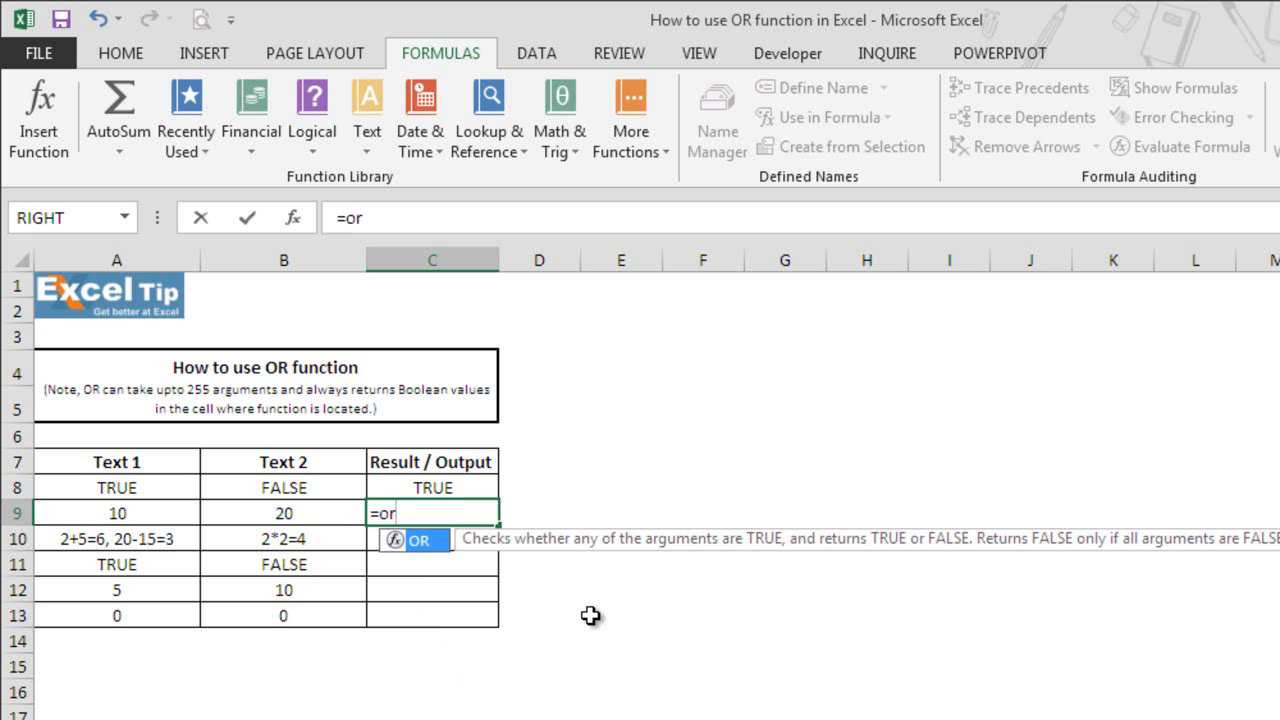
key(Tab)
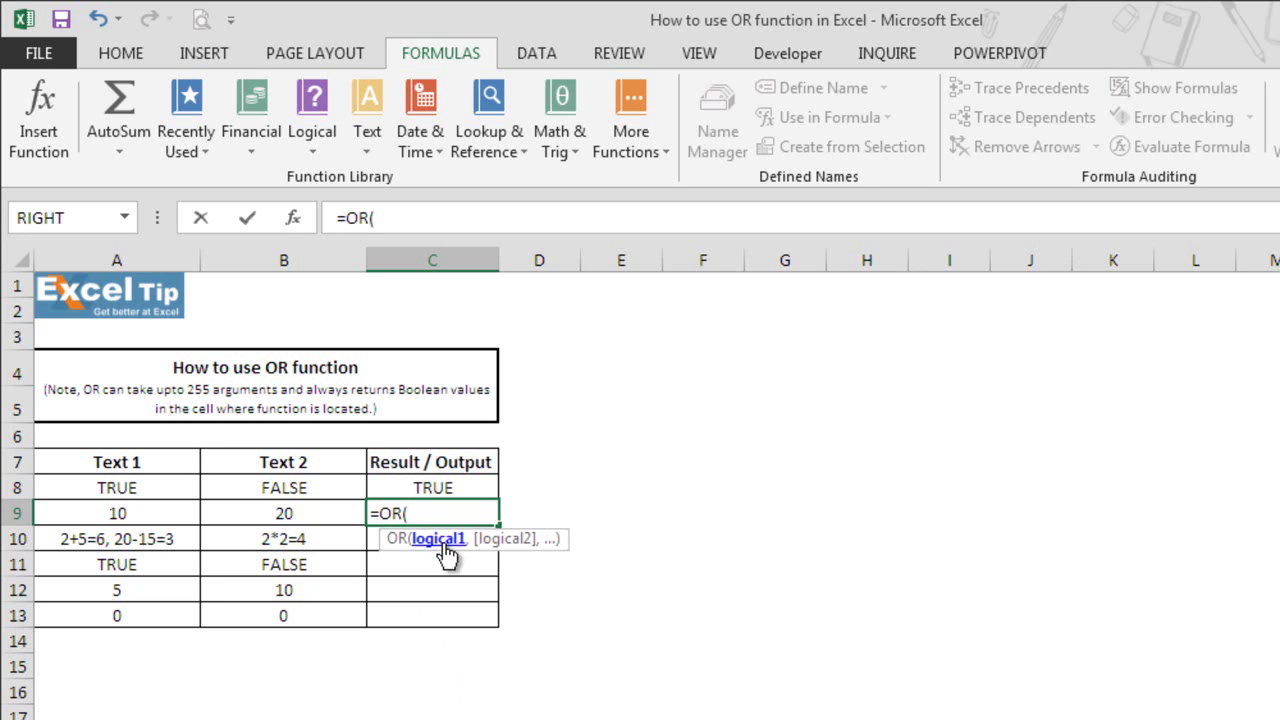
click(116, 517)
text(>5,)
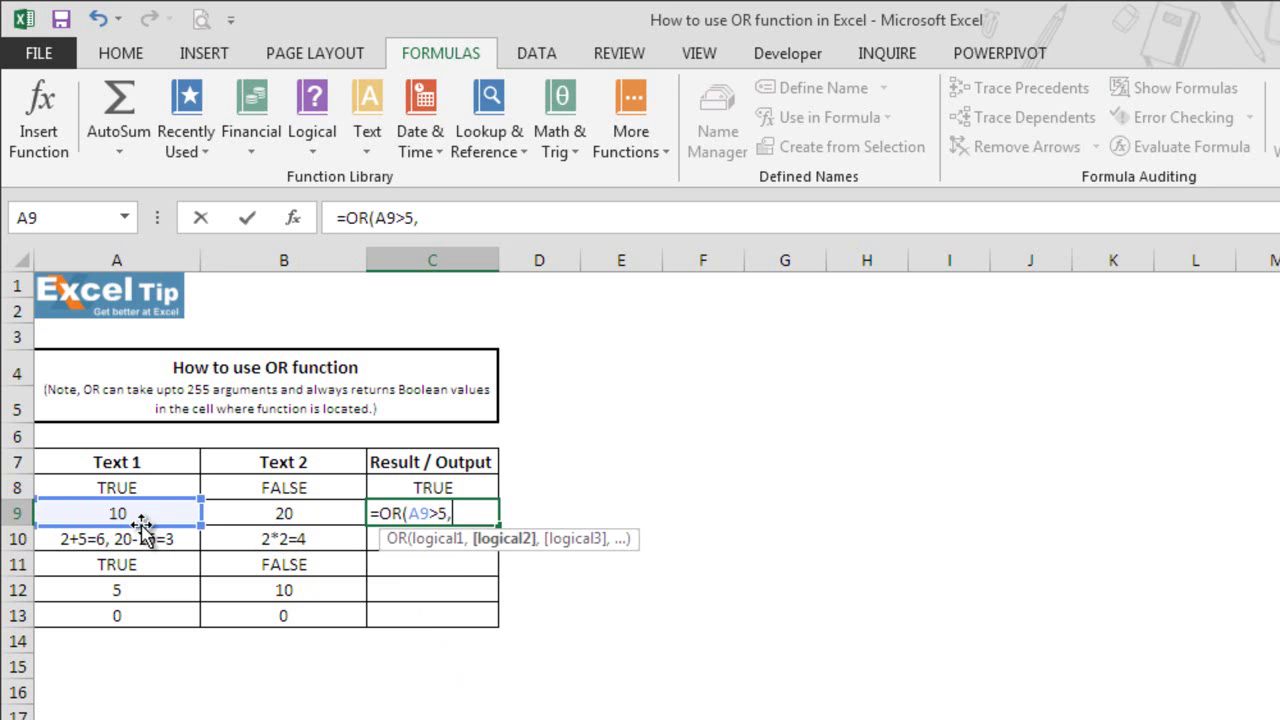
click(265, 512)
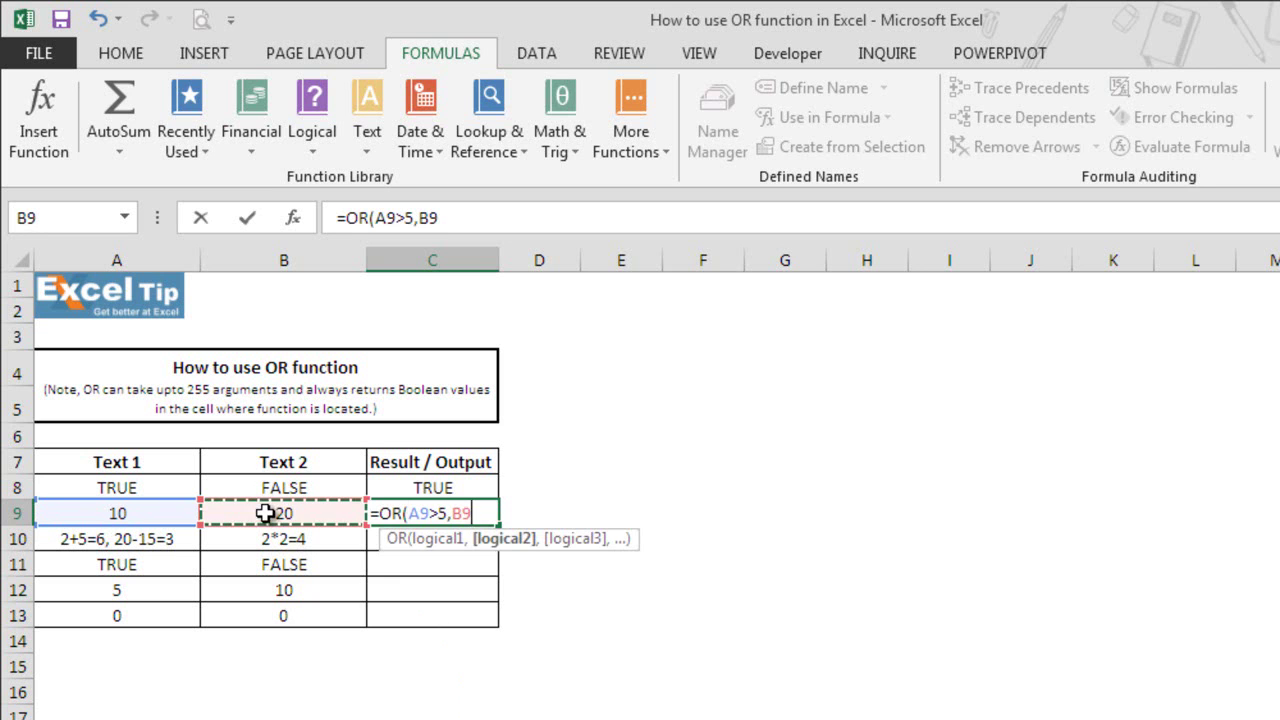
text(<25)
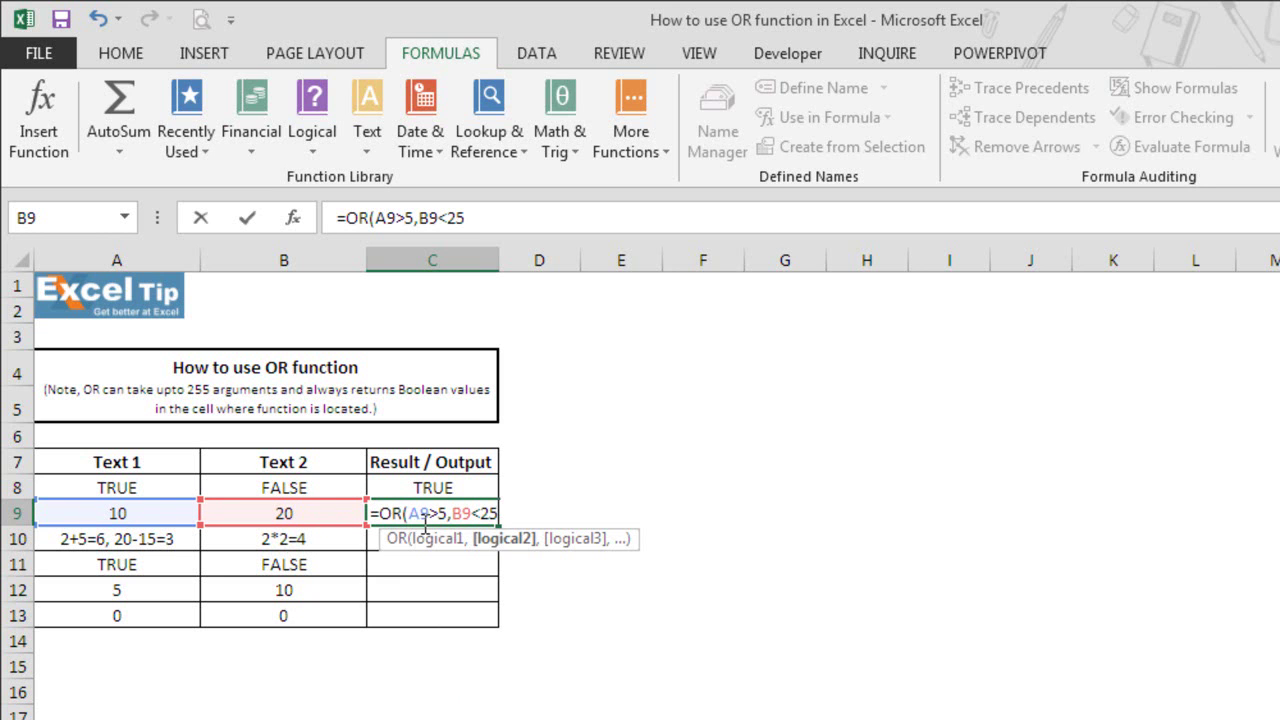
text())
key(Return)
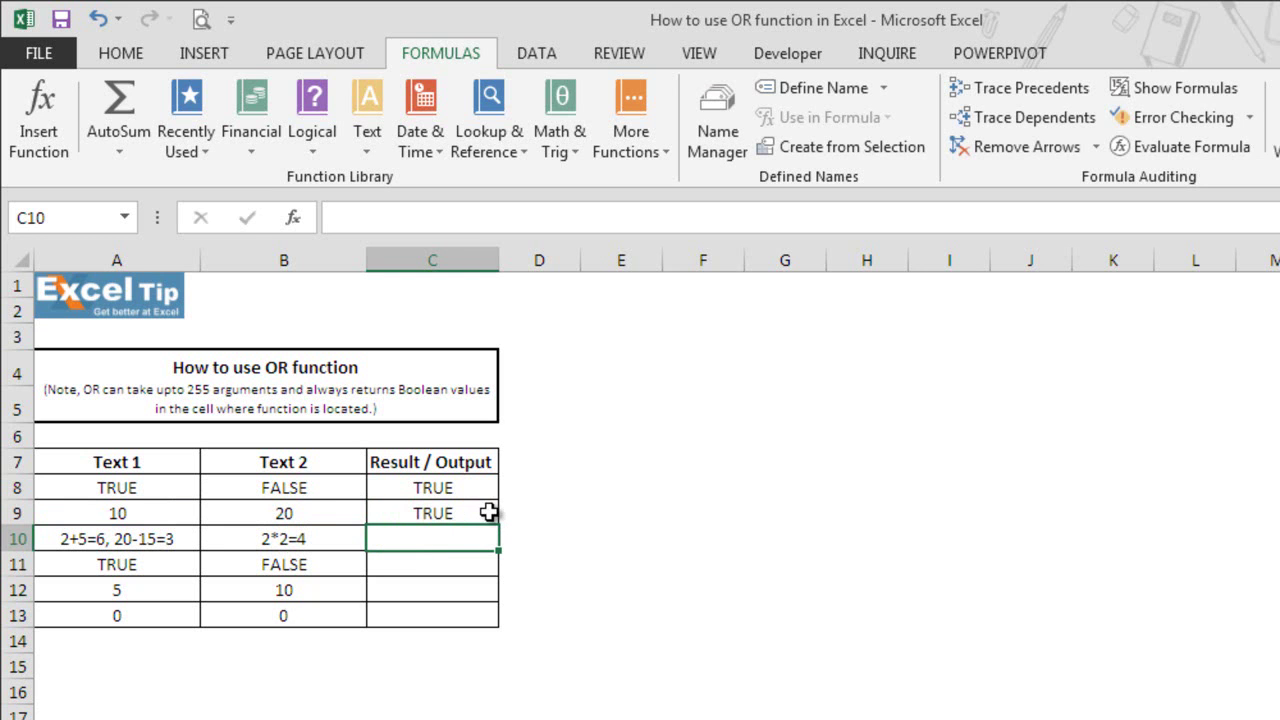
Change the B9 threshold in C9's formula from 25 to 15
click(491, 514)
double_click(490, 514)
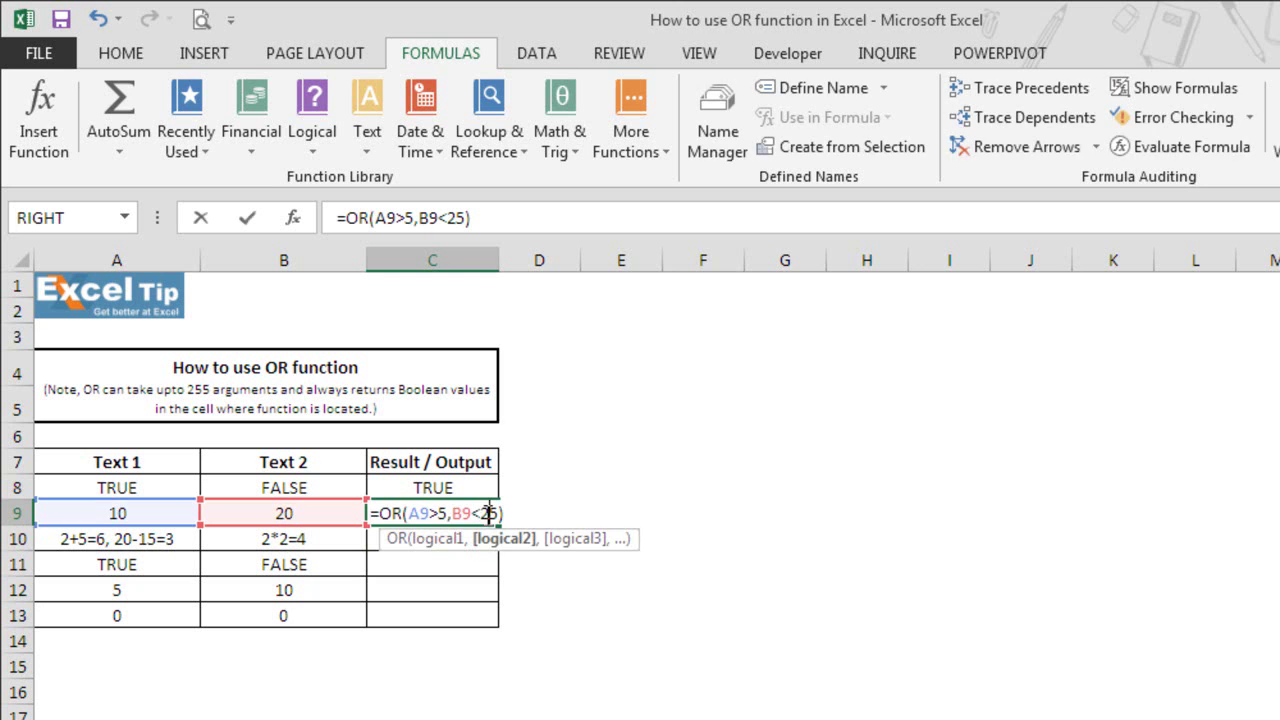
drag(484, 514, 491, 515)
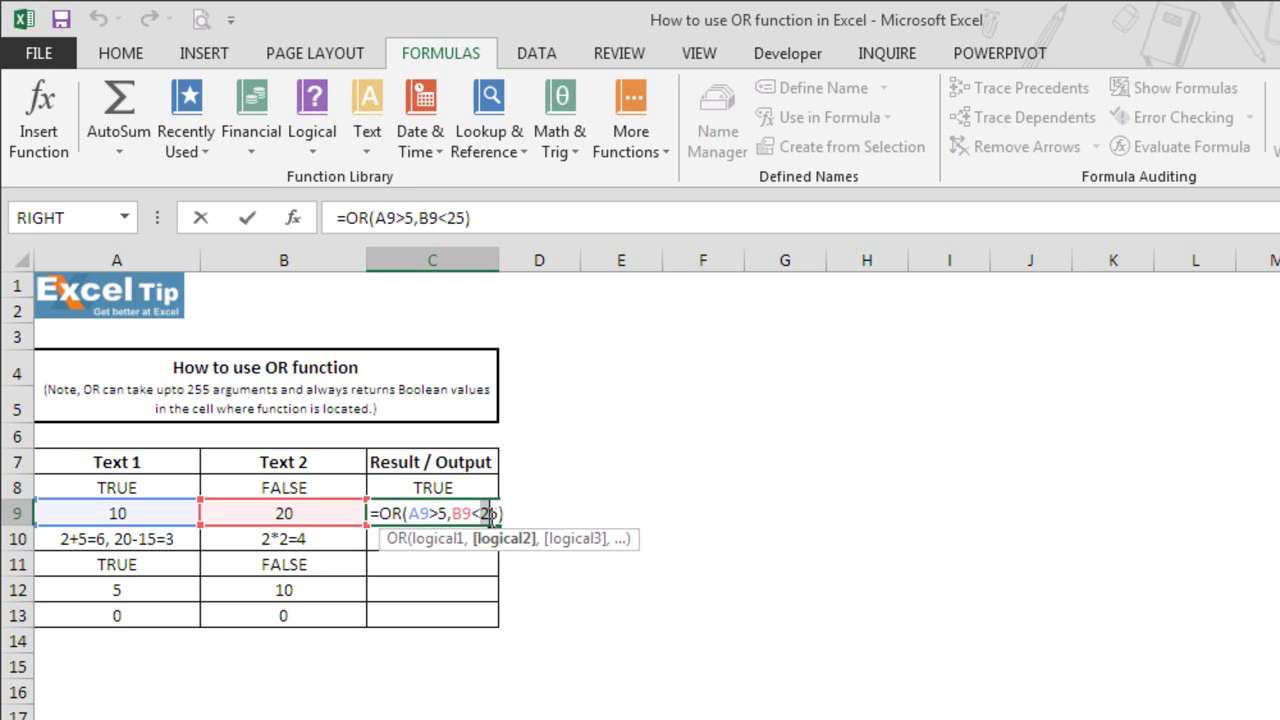
text(1)
key(Return)
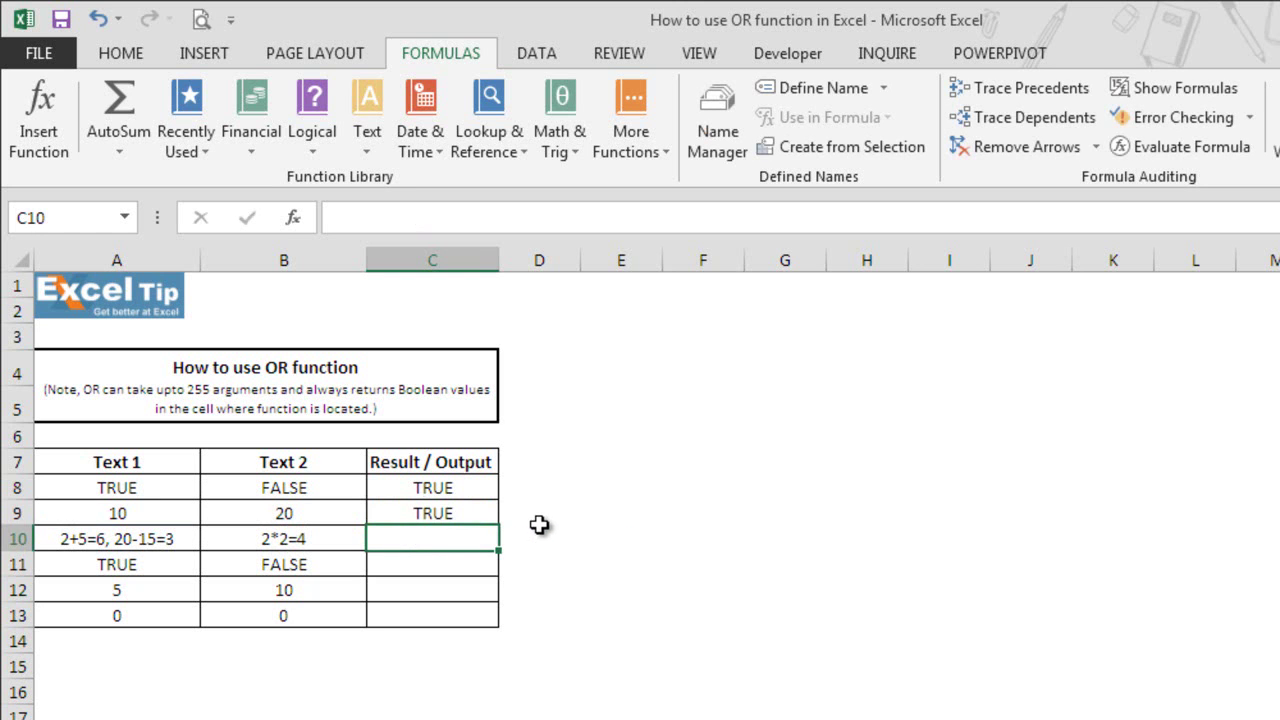
Reopen C9's formula to point out the A9 reference, leaving it unchanged
double_click(490, 514)
drag(432, 514, 408, 514)
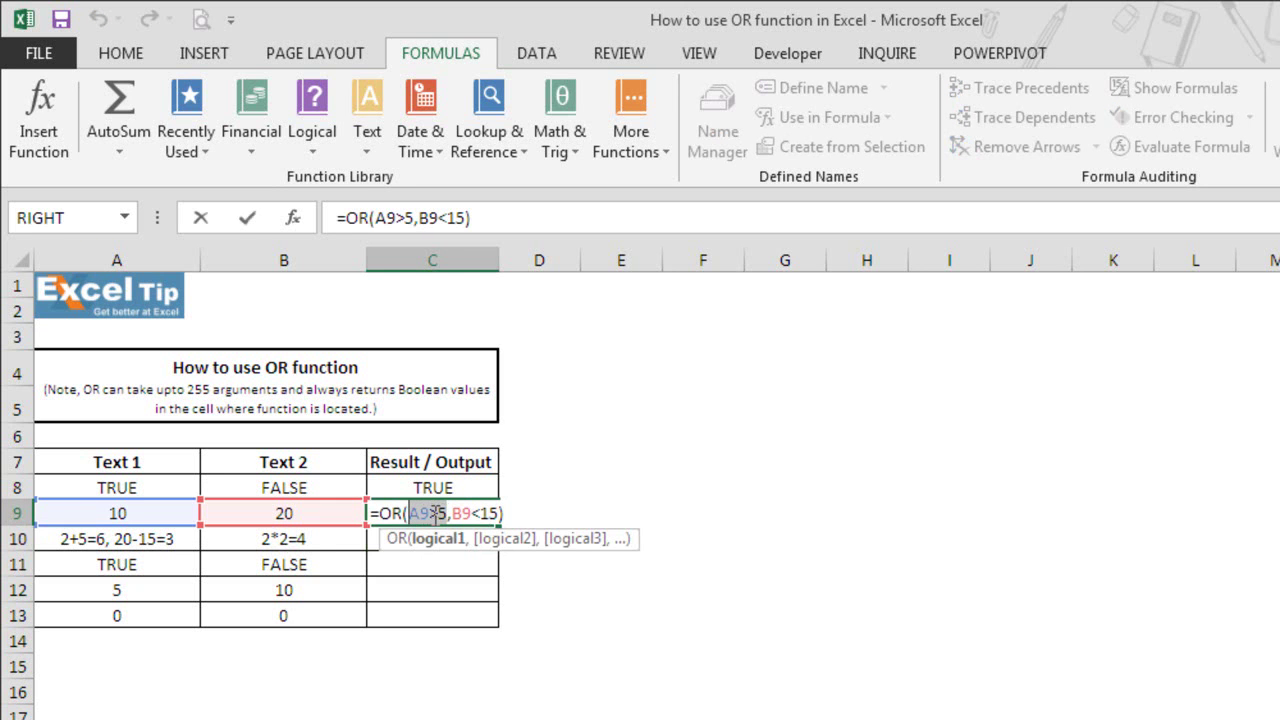
key(Escape)
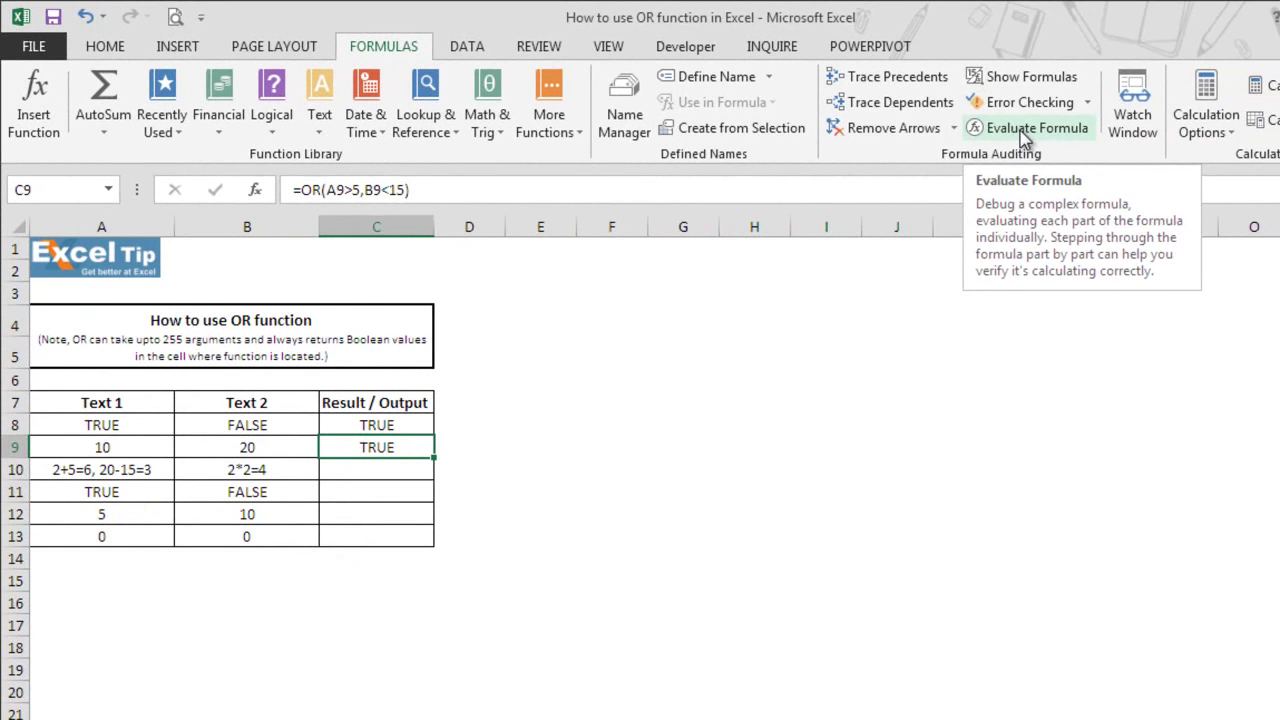
Step through C9 in Evaluate Formula until it reduces to OR(TRUE,FALSE), then close it
click(1040, 131)
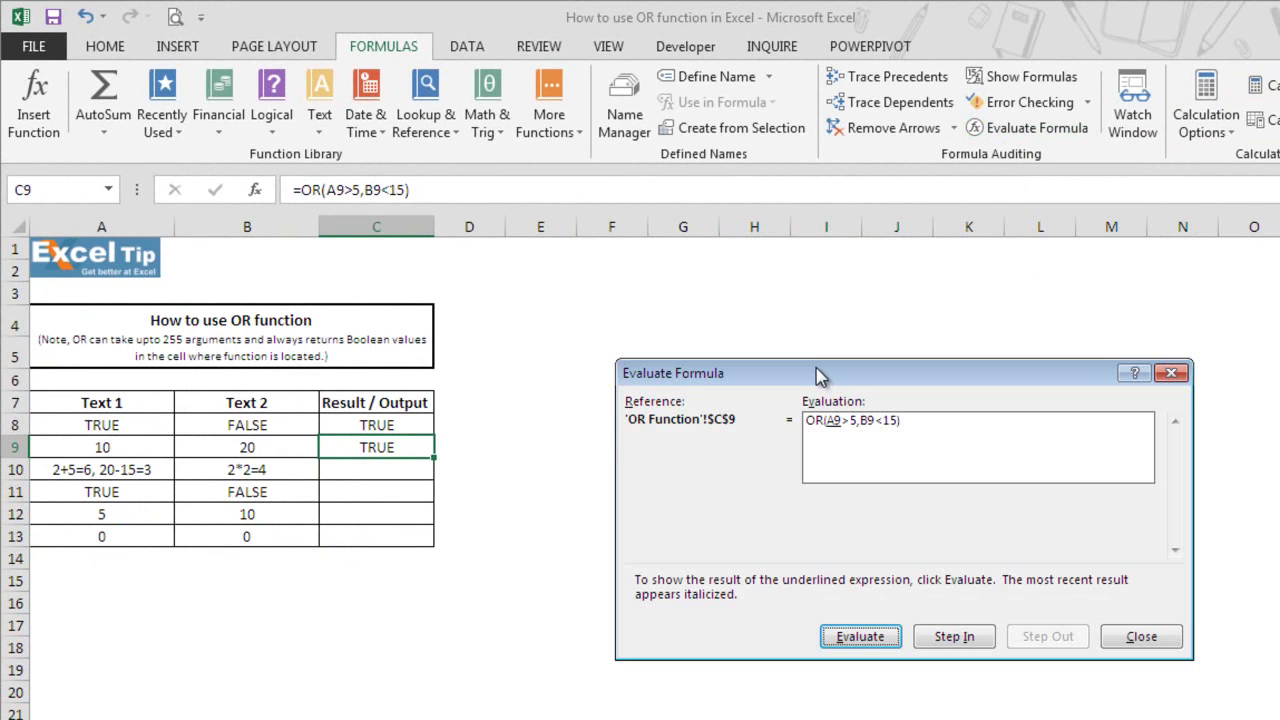
click(862, 637)
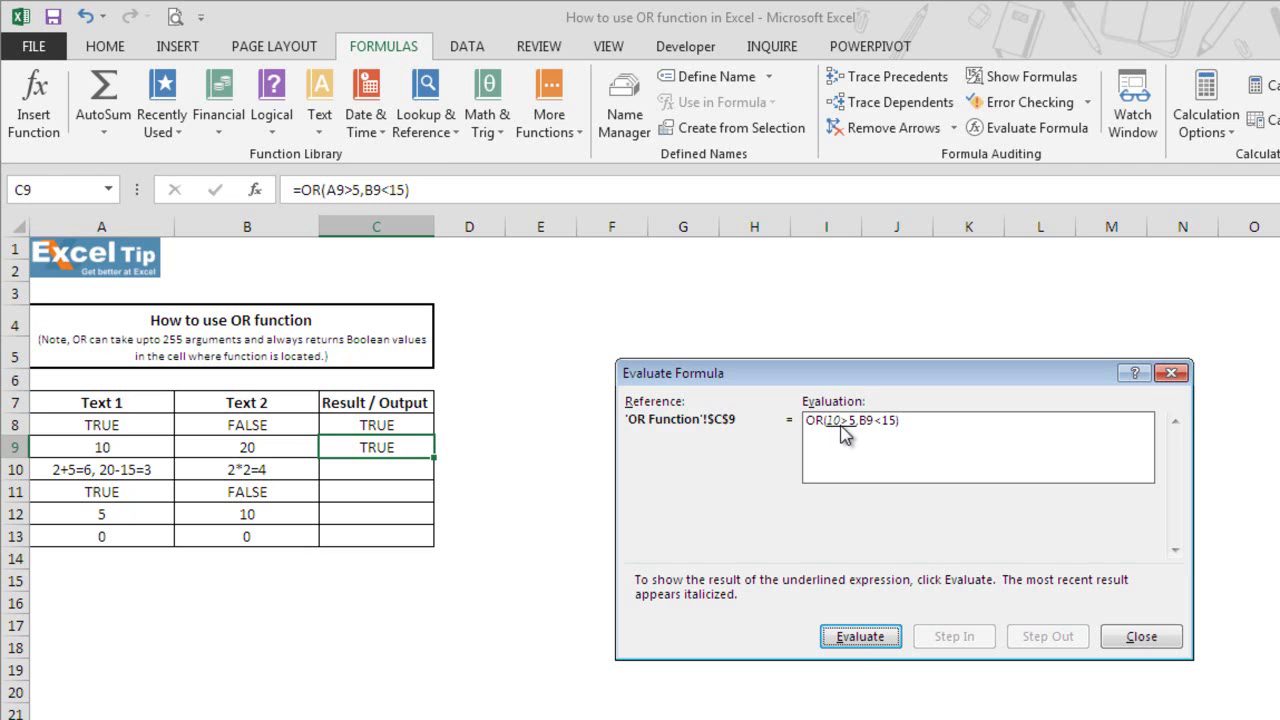
click(862, 639)
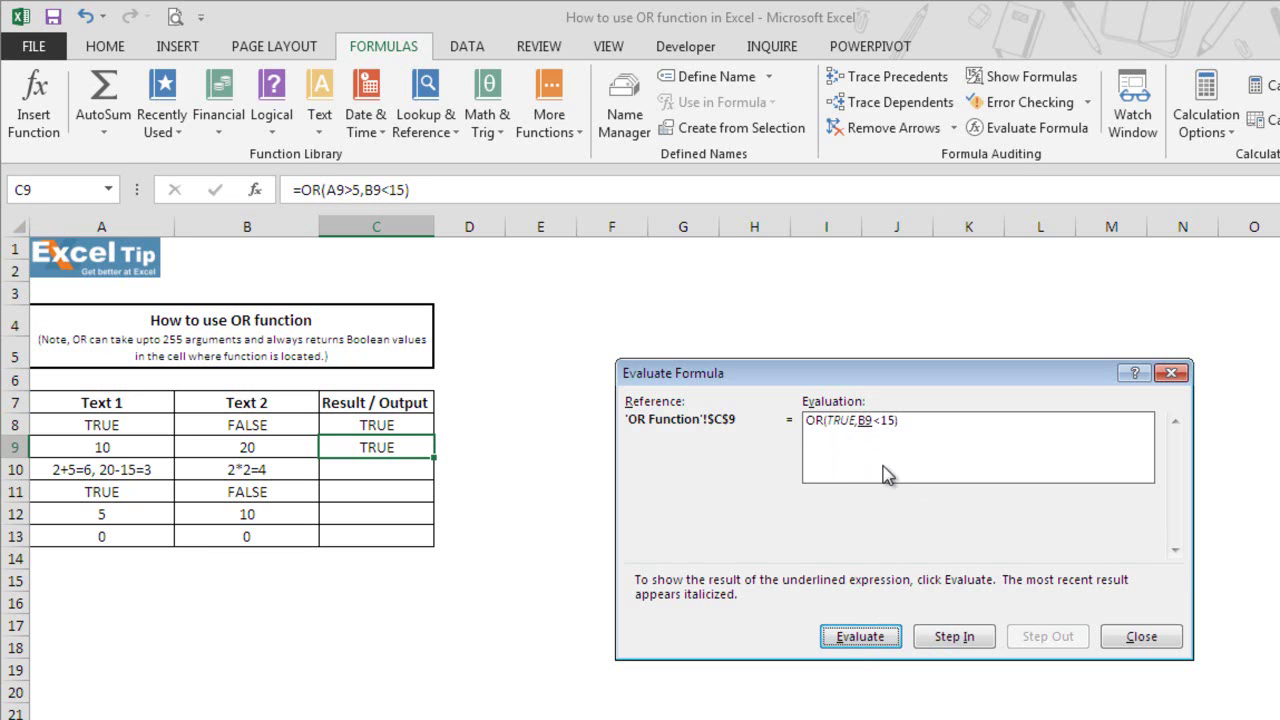
click(858, 640)
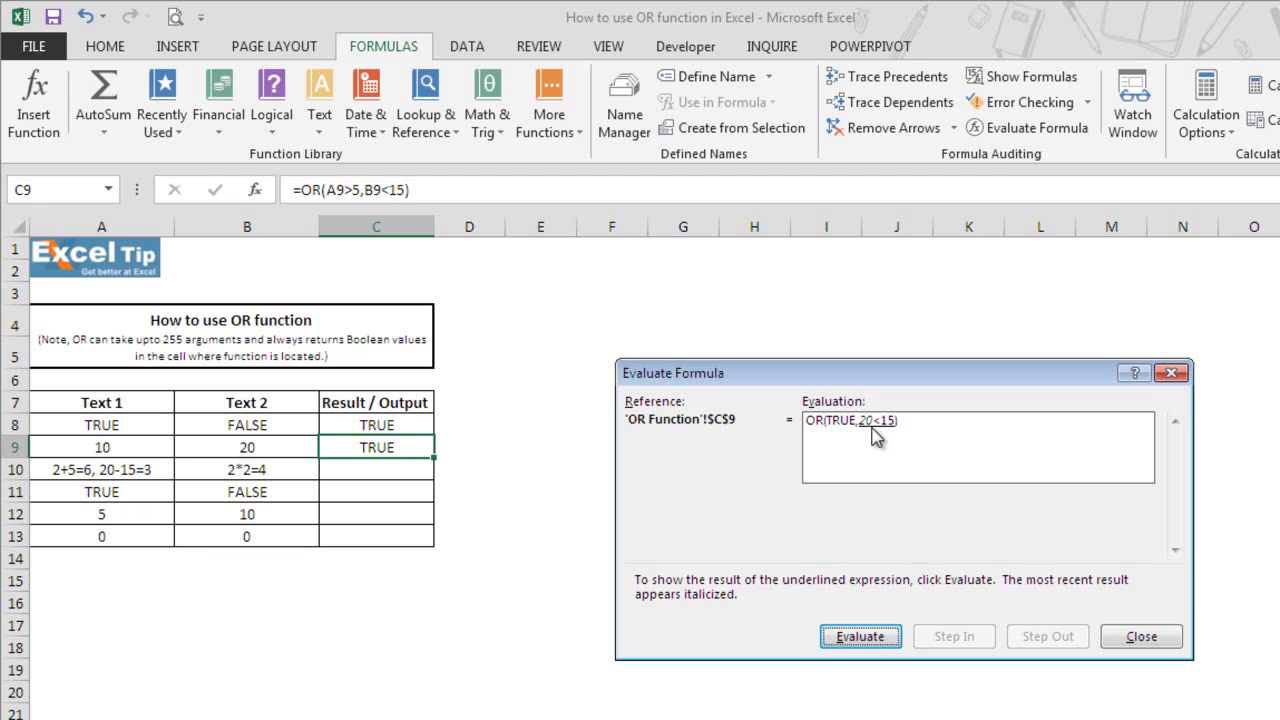
click(862, 638)
click(1141, 636)
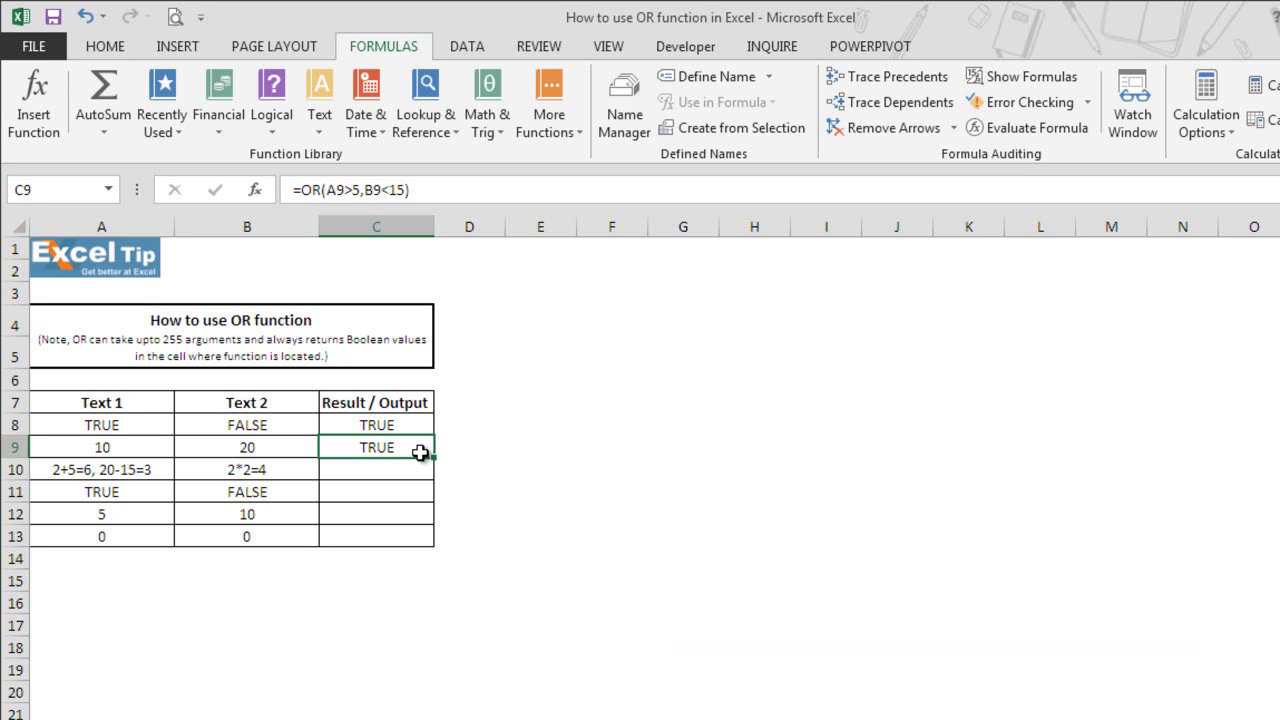
Raise C9's first threshold from 5 to 10, making the result FALSE
double_click(420, 450)
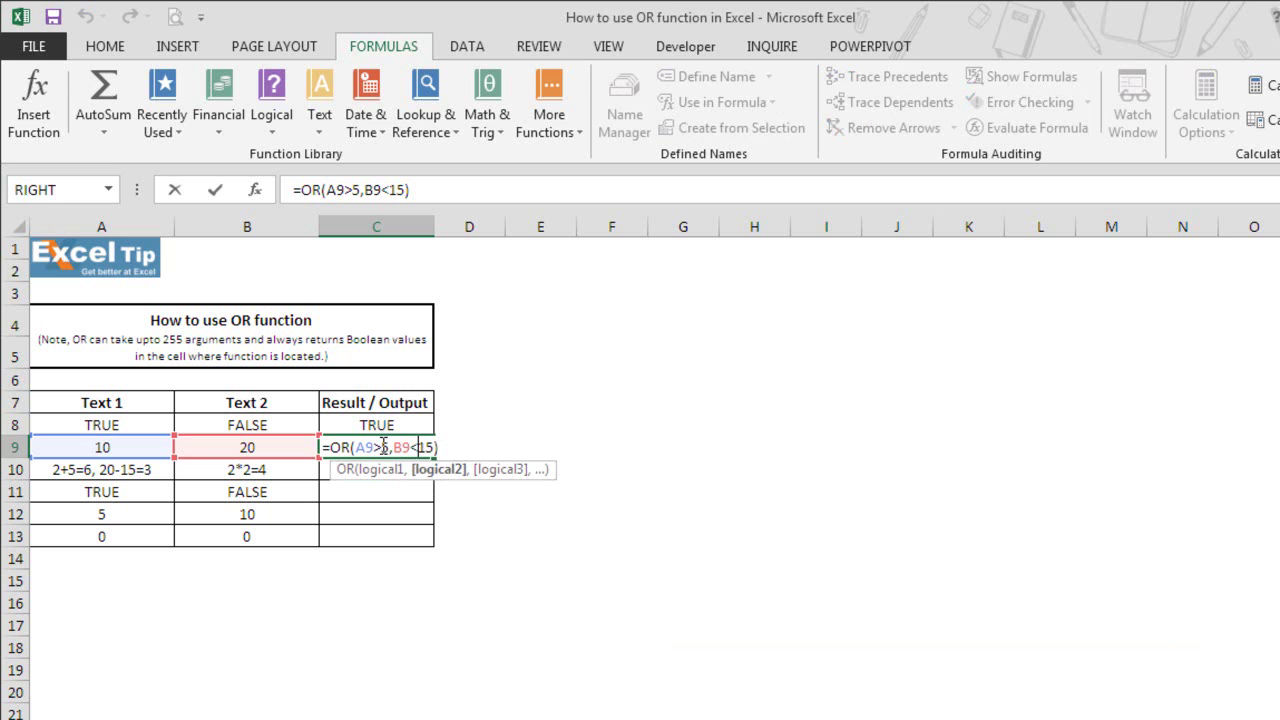
click(389, 447)
key(BackSpace)
text(10)
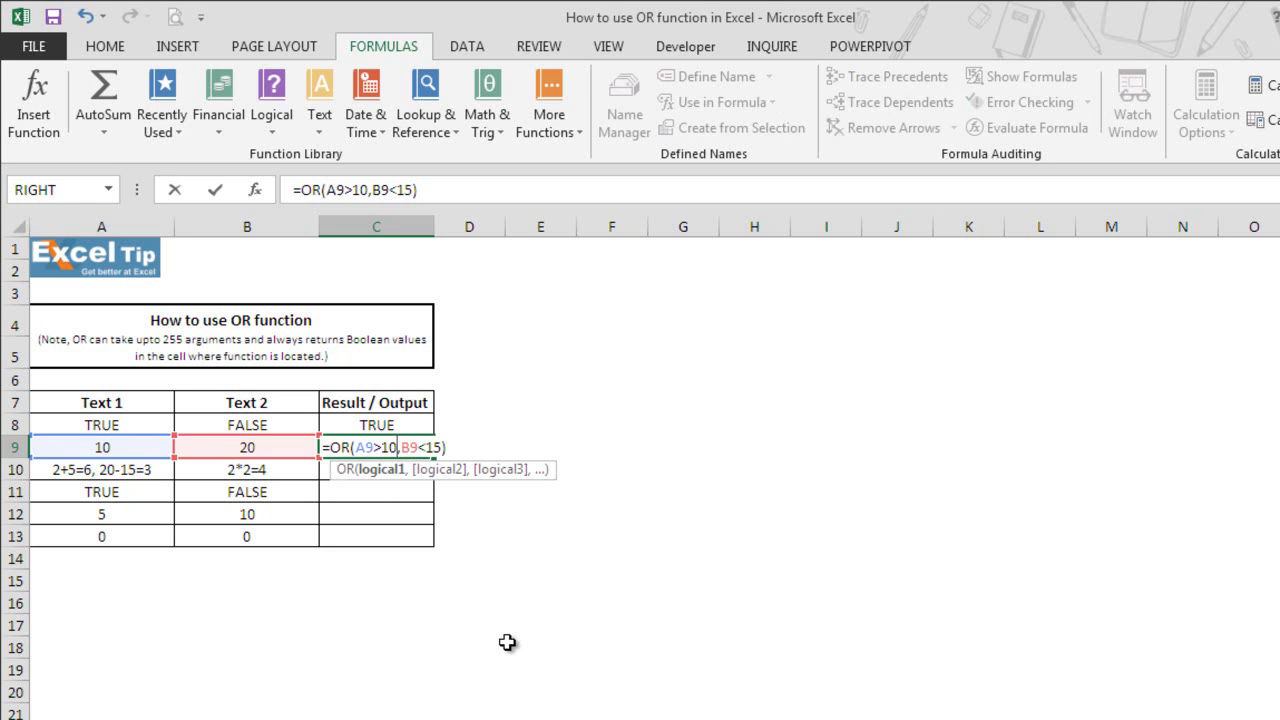
key(Return)
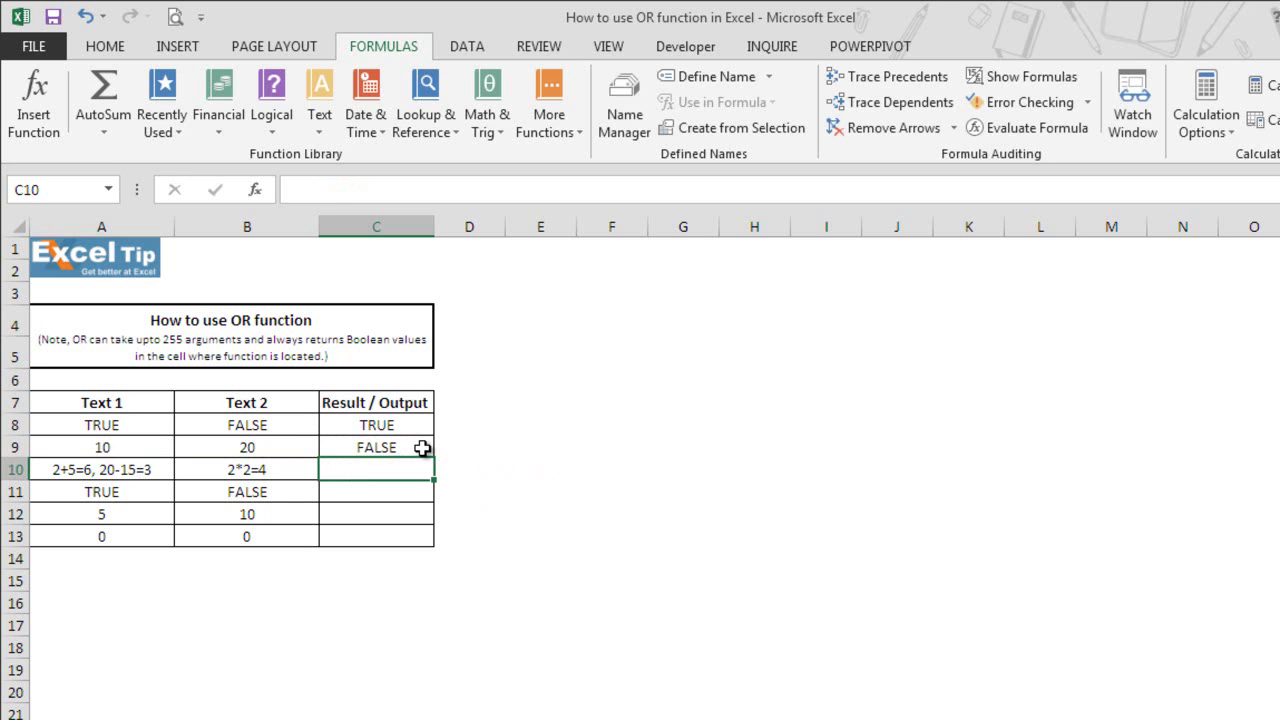
Enter =OR(2+5=6,20-15=3,2*2=4) in cell C10
text(=or)
double_click(378, 493)
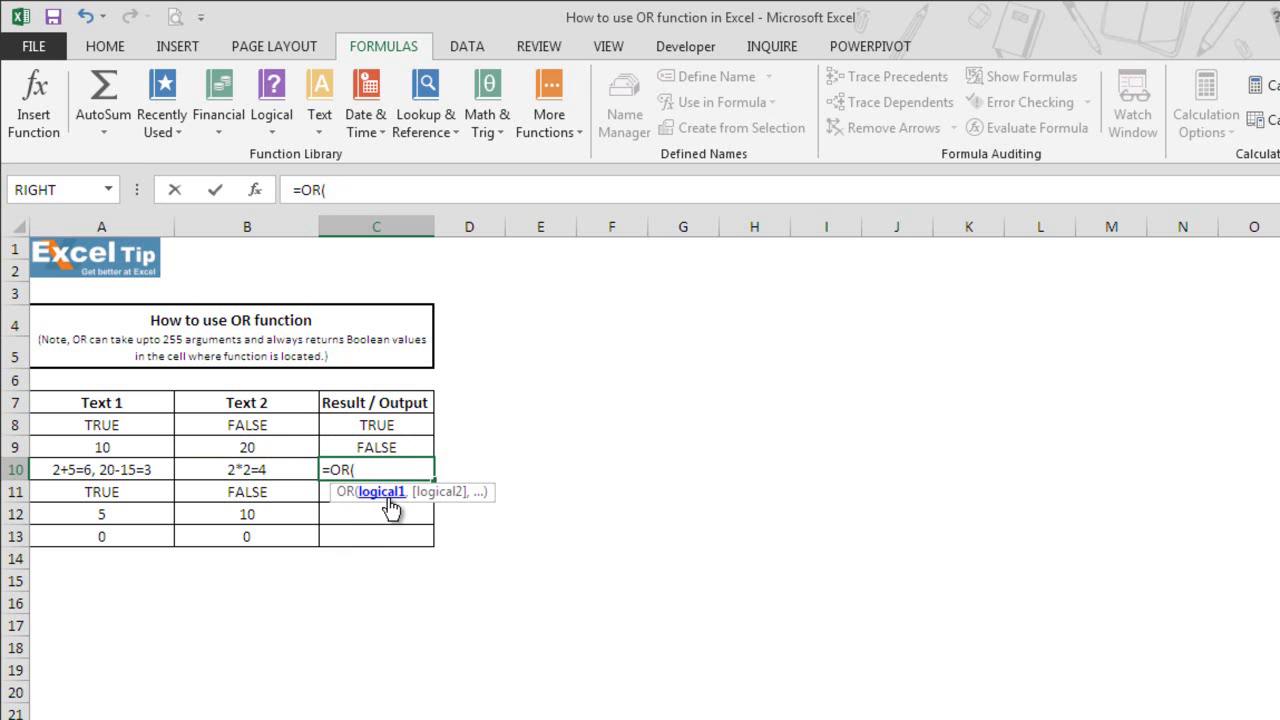
text(2+5=6,)
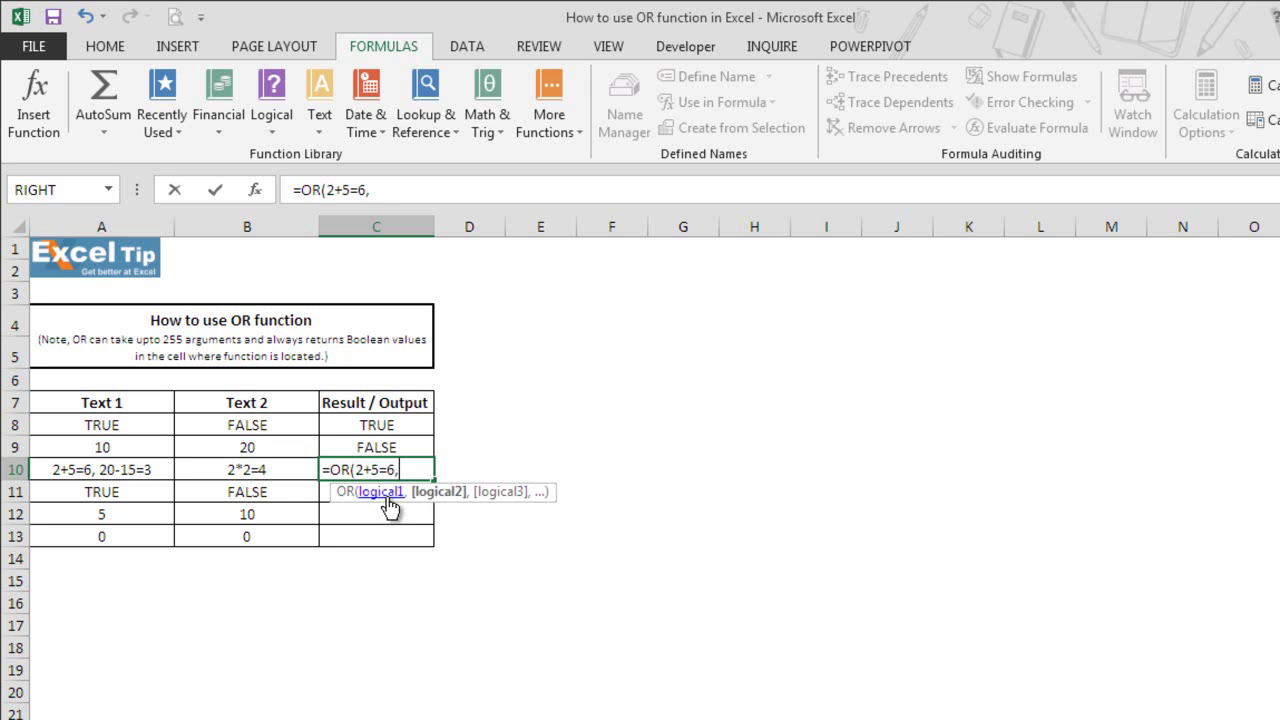
text(20-15=3)
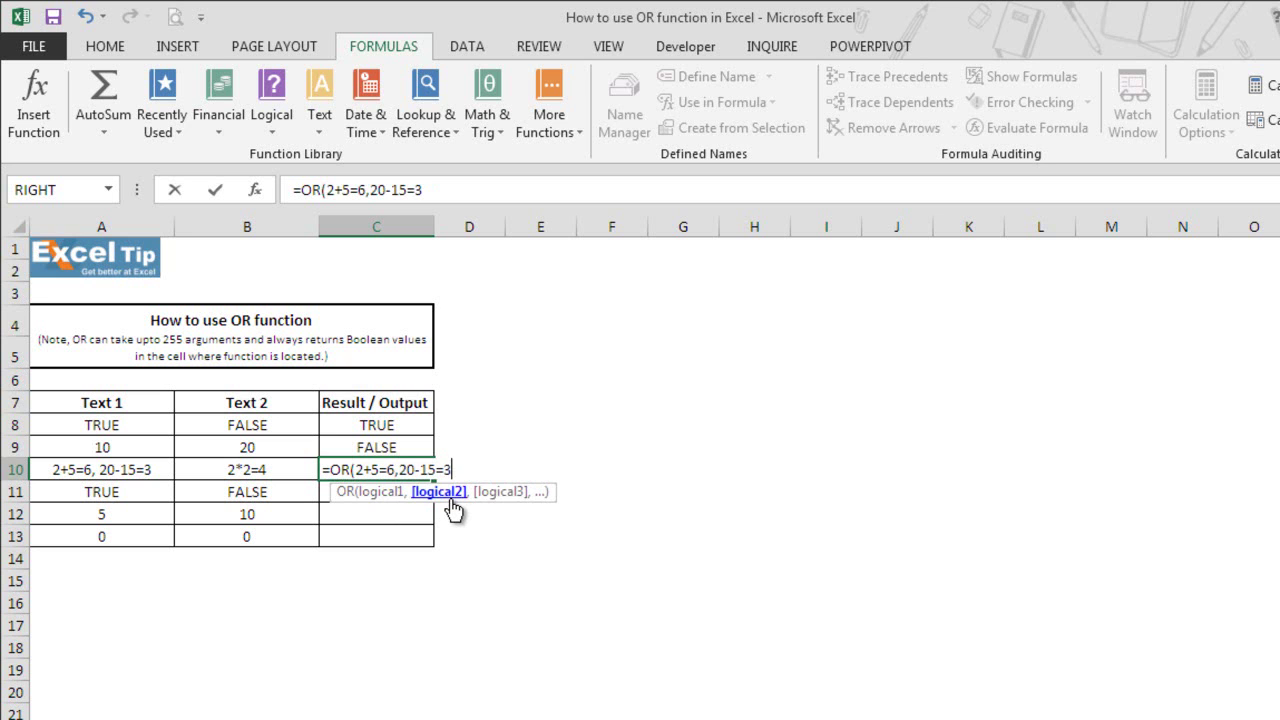
text(,)
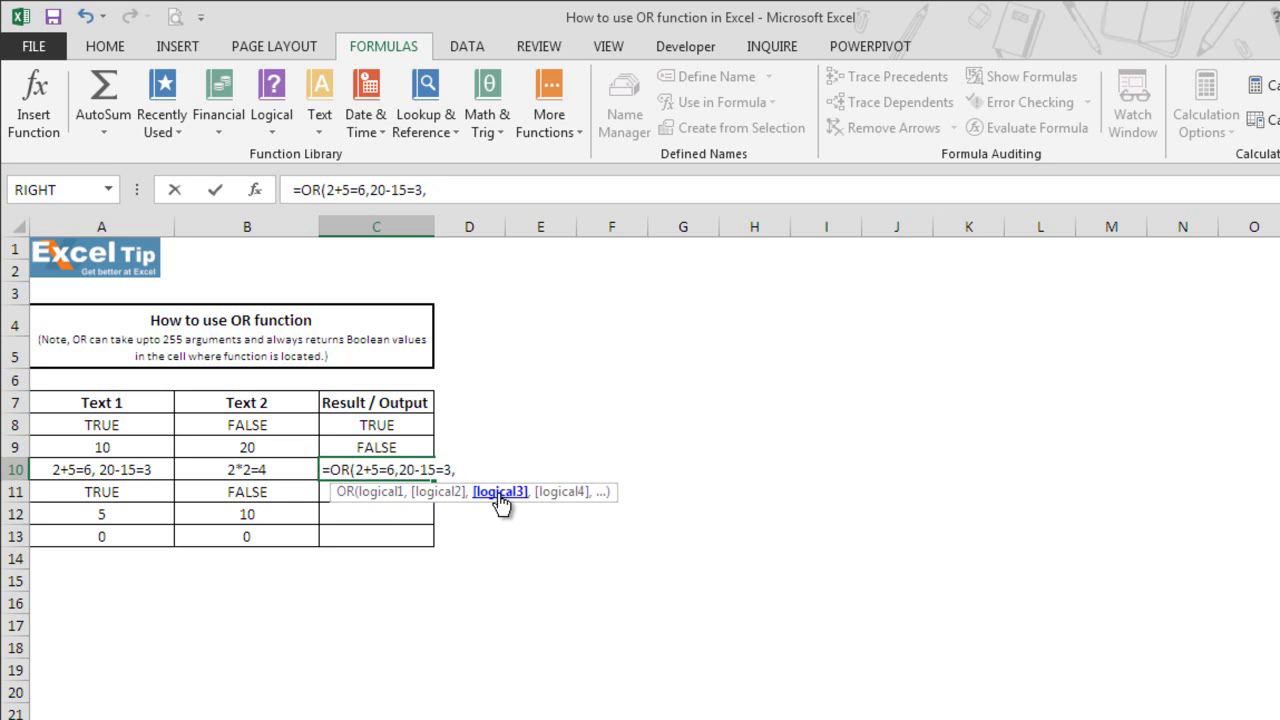
text(2*2=4))
key(Return)
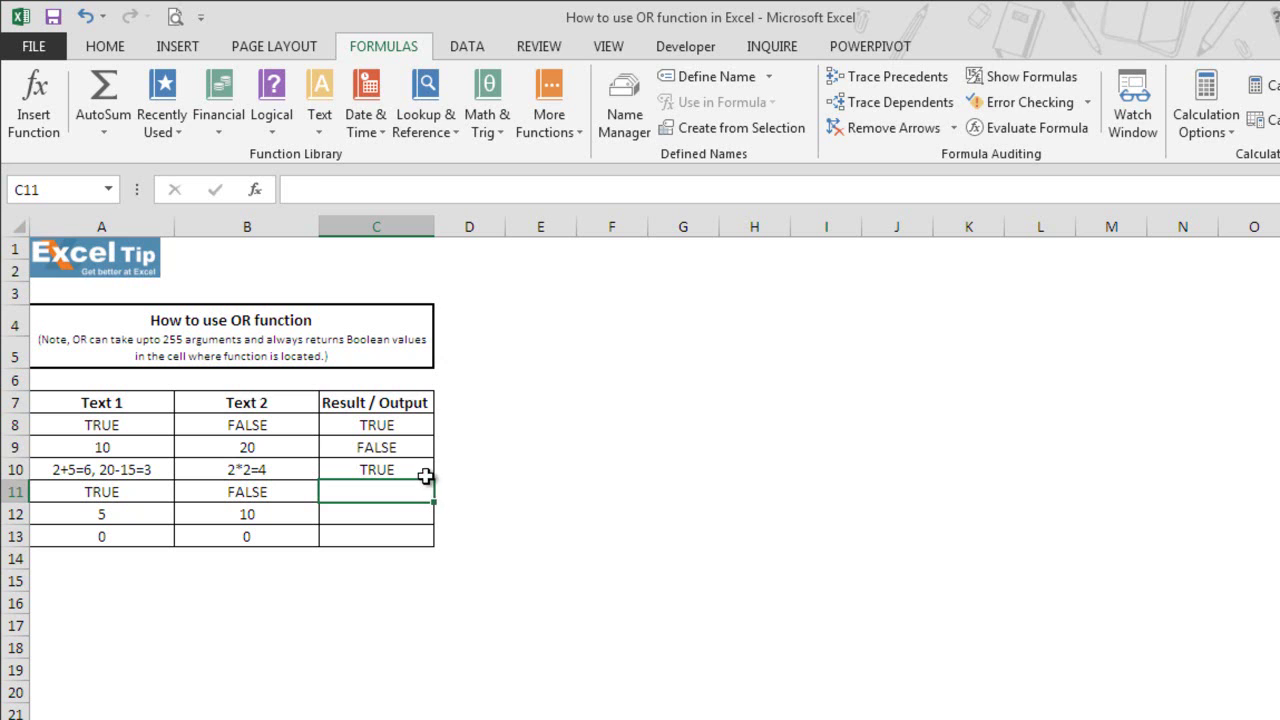
Review C10's formula, highlighting the 2*2=4 condition, without changing it
double_click(429, 472)
drag(456, 470, 495, 470)
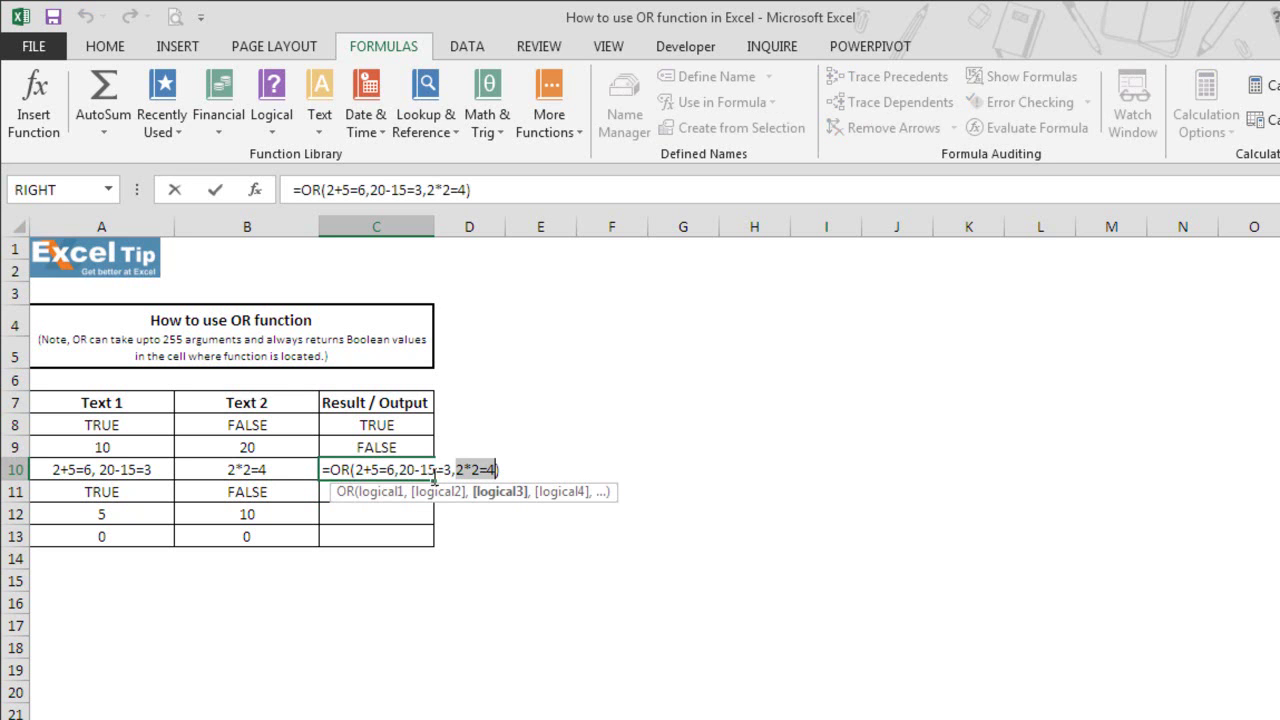
key(Escape)
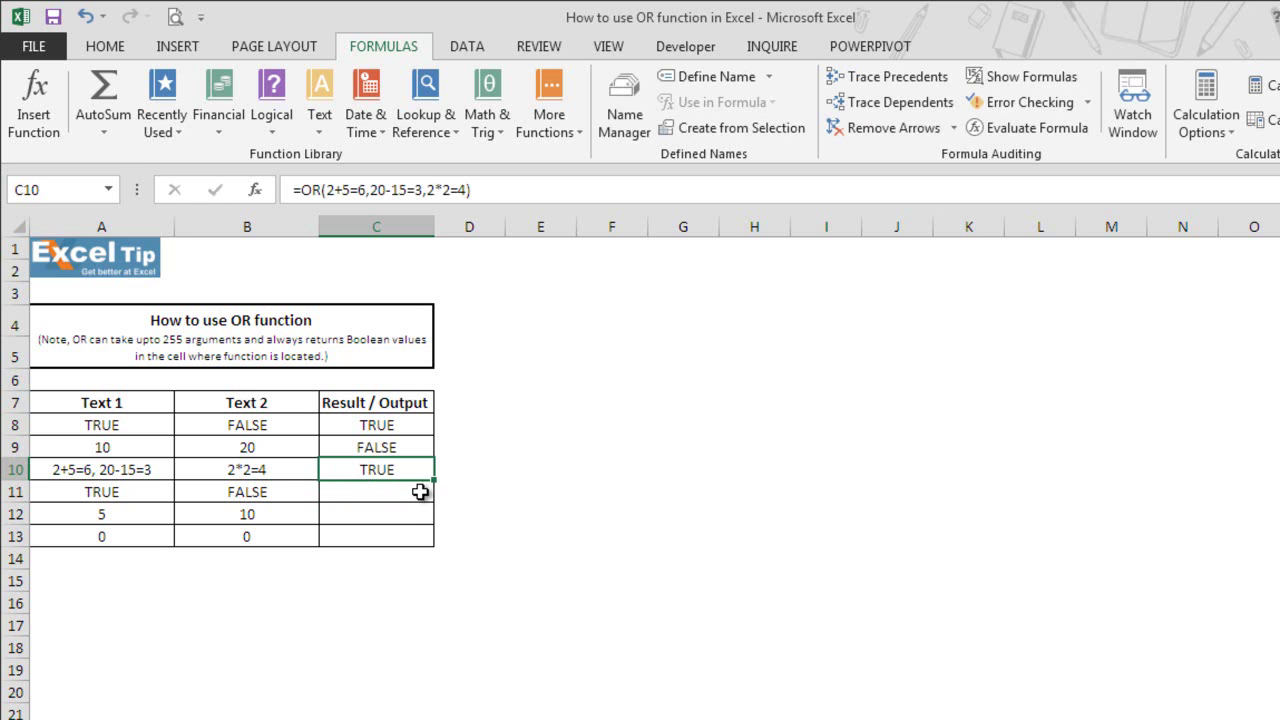
click(420, 492)
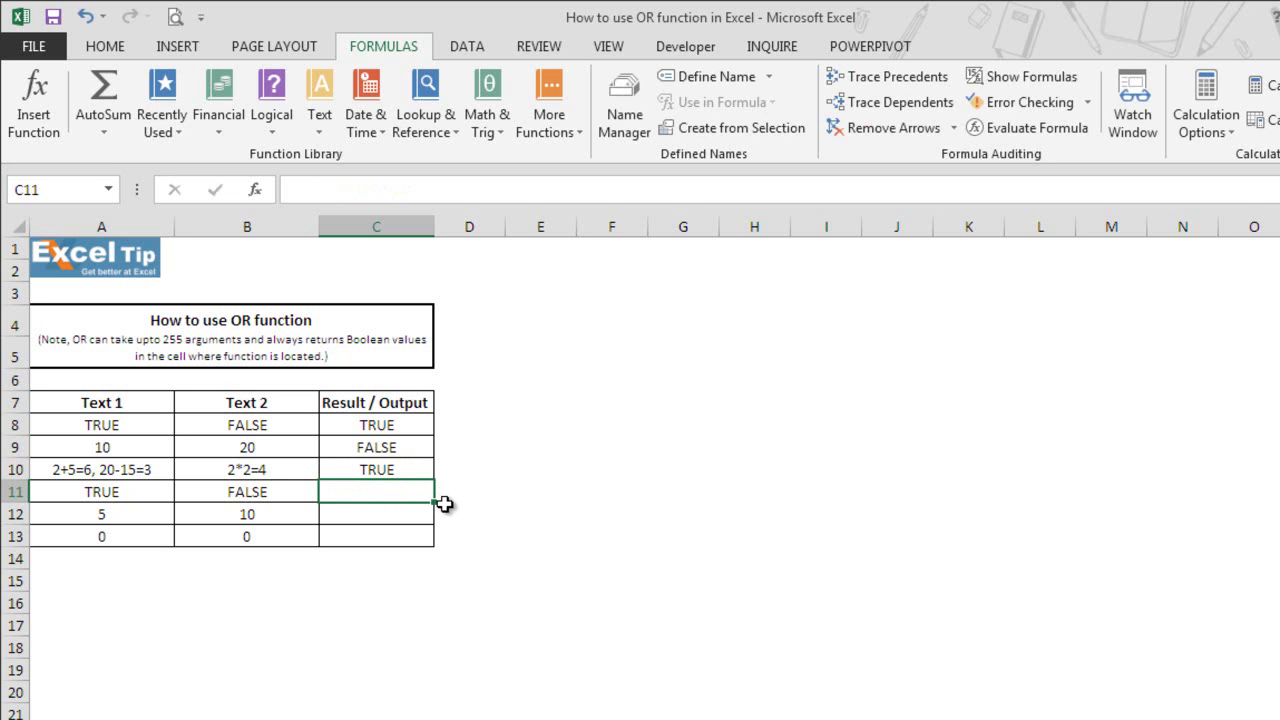
Enter =OR(A11:B11) in cell C11
text(=)
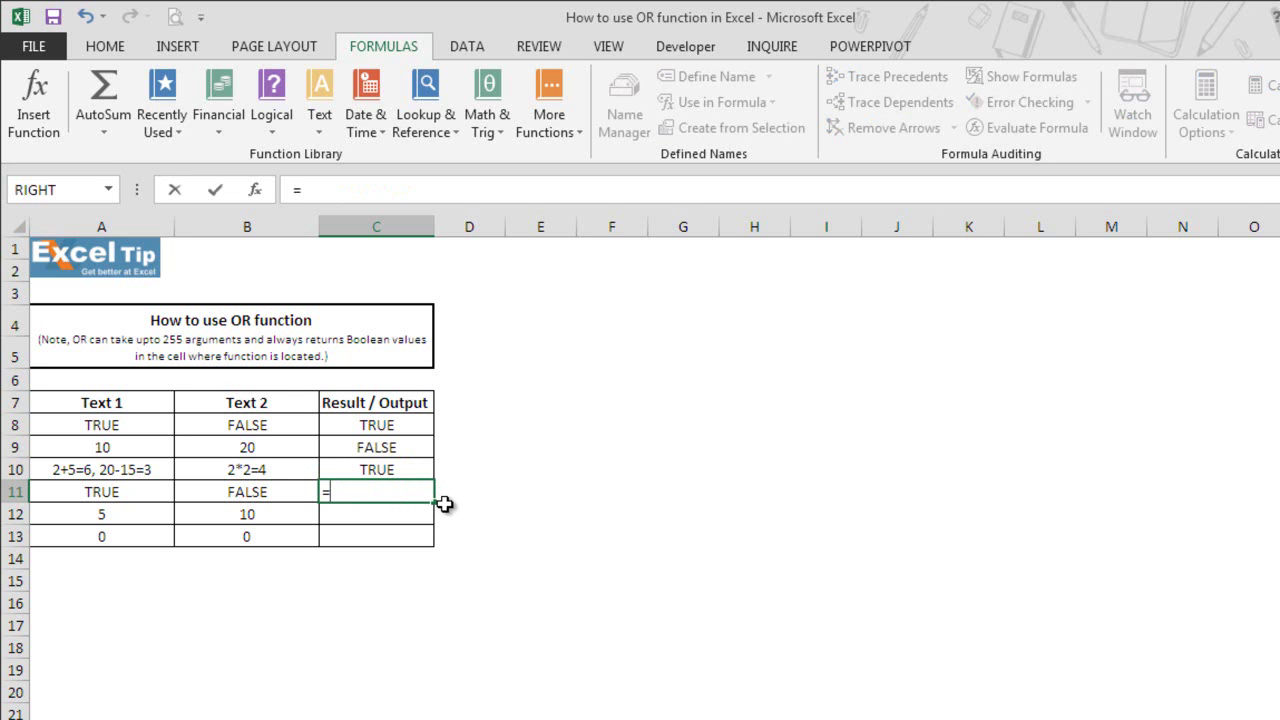
text(or)
key(Tab)
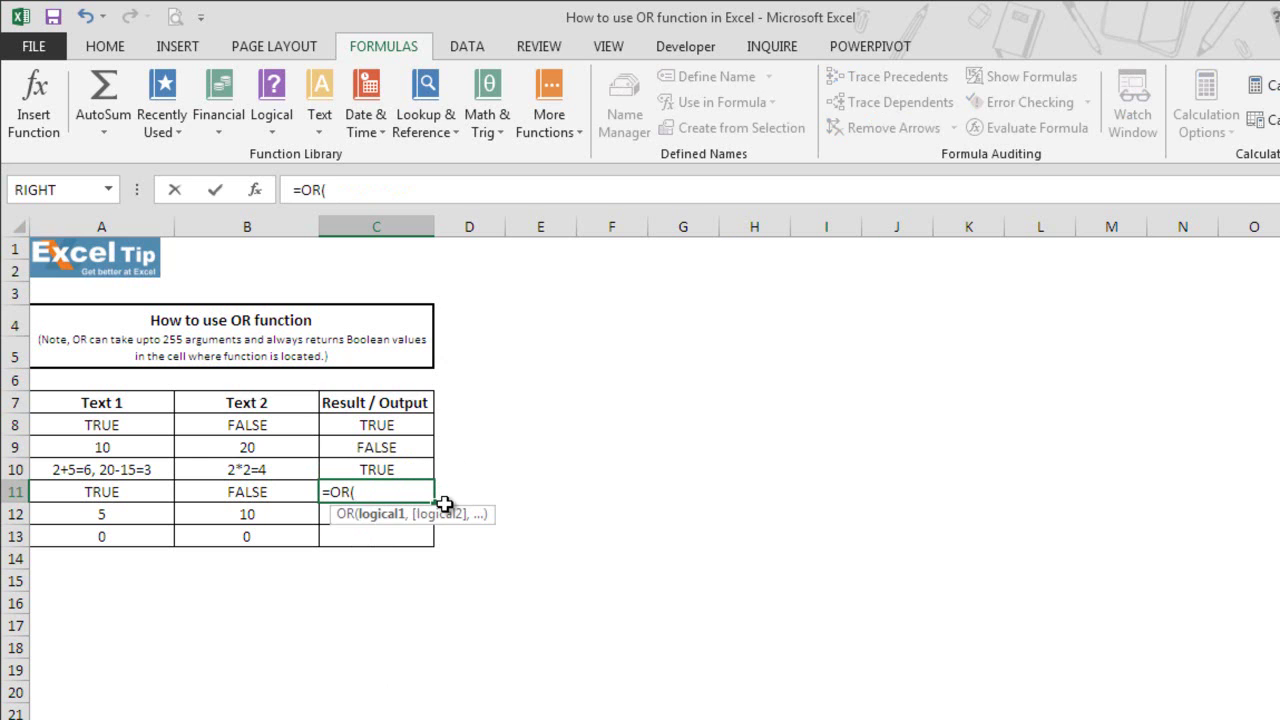
click(150, 492)
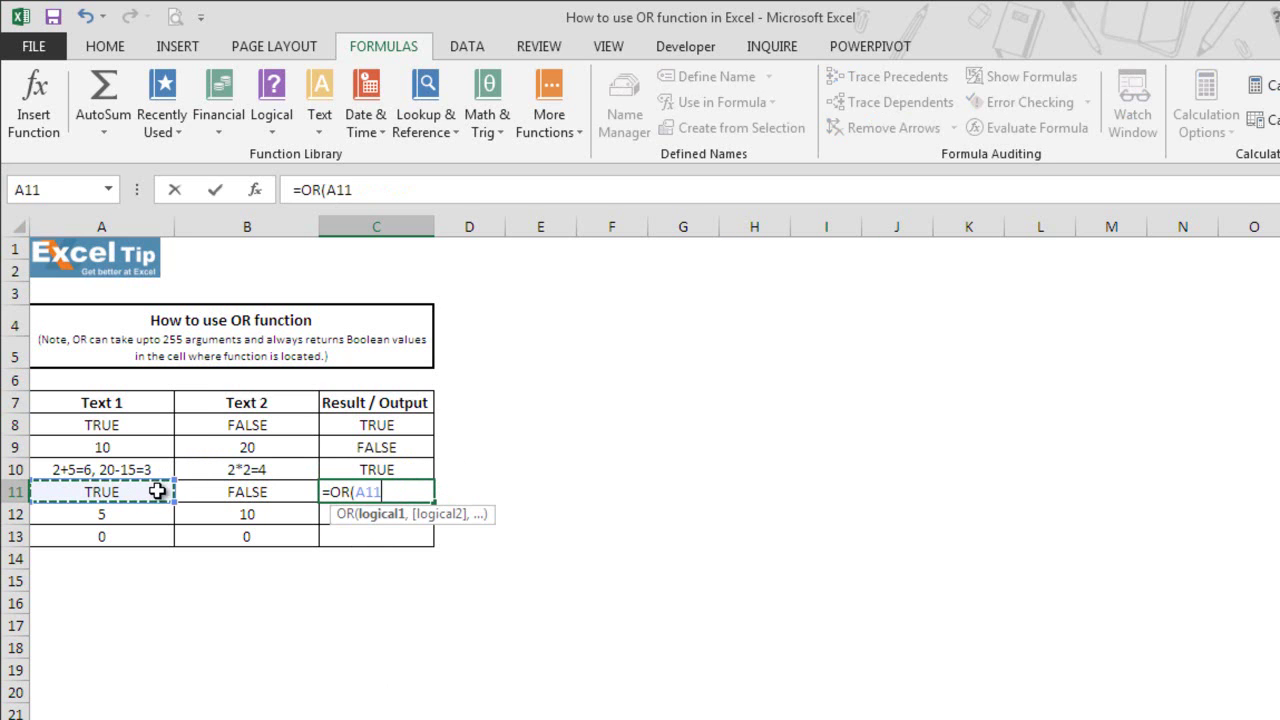
drag(152, 491, 217, 492)
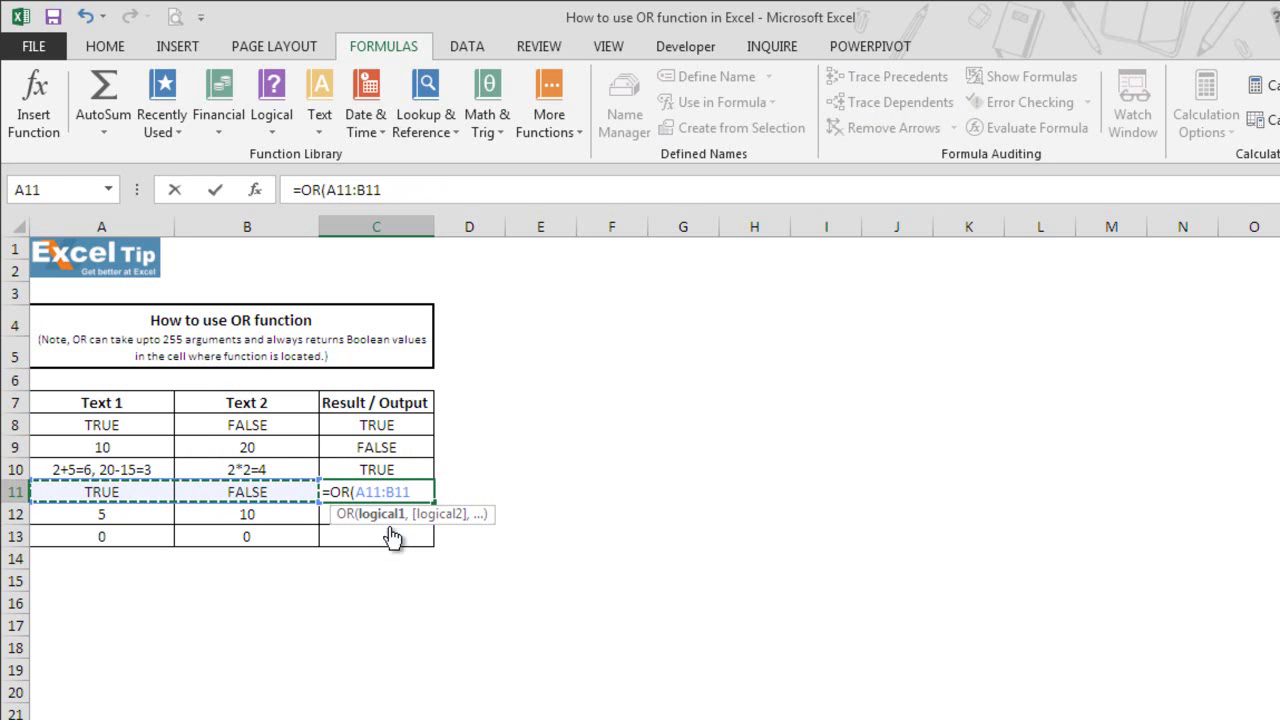
text())
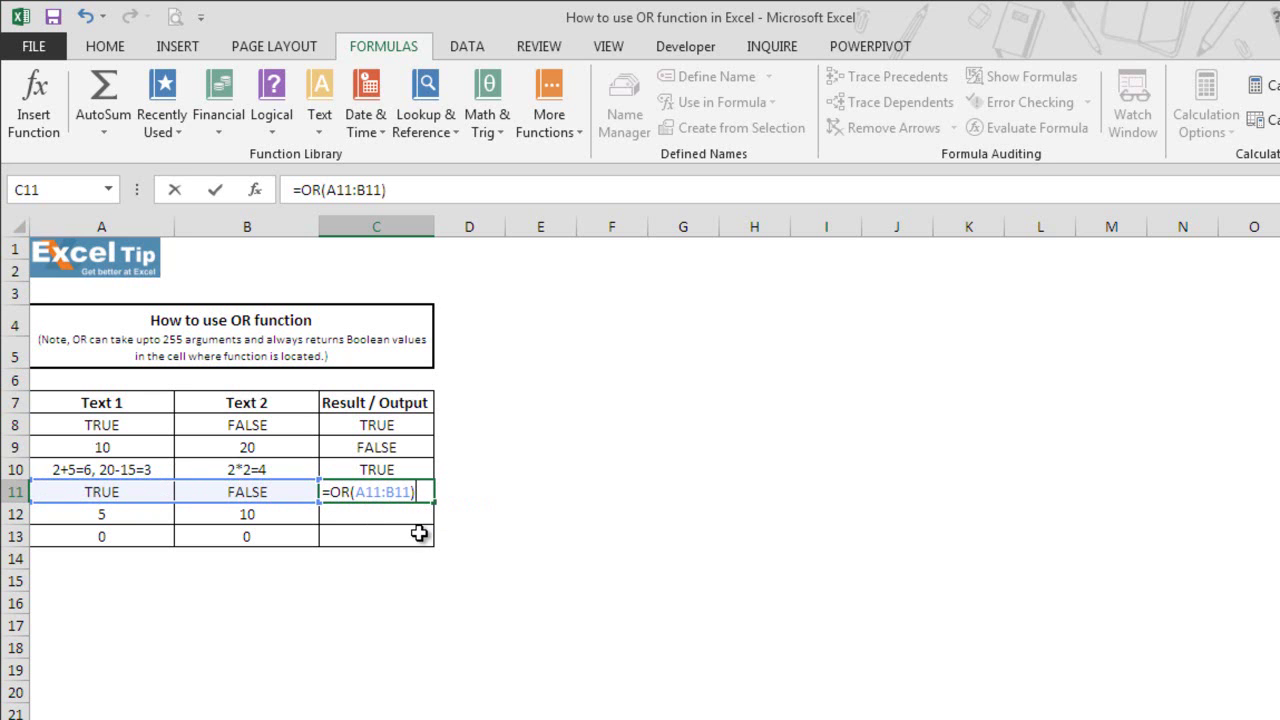
key(Return)
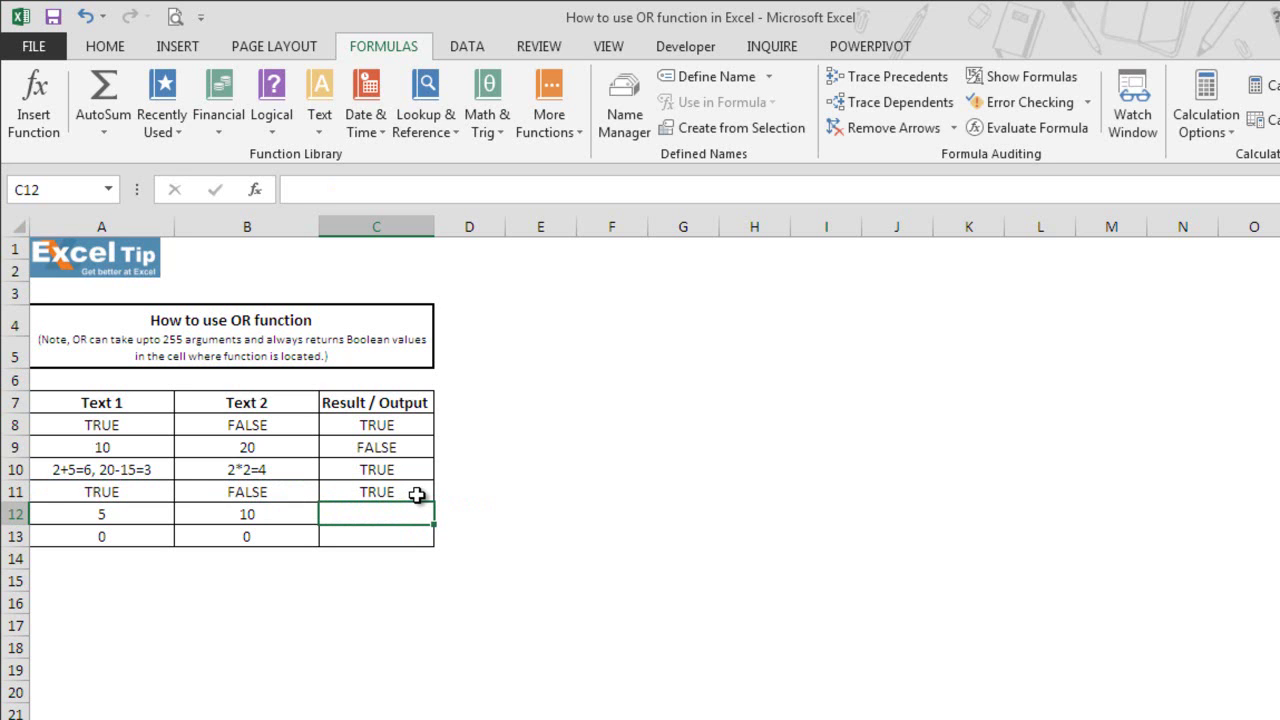
Enter =OR(A12,B12) in cell C12 and review its references
text(=or)
key(Tab)
click(140, 516)
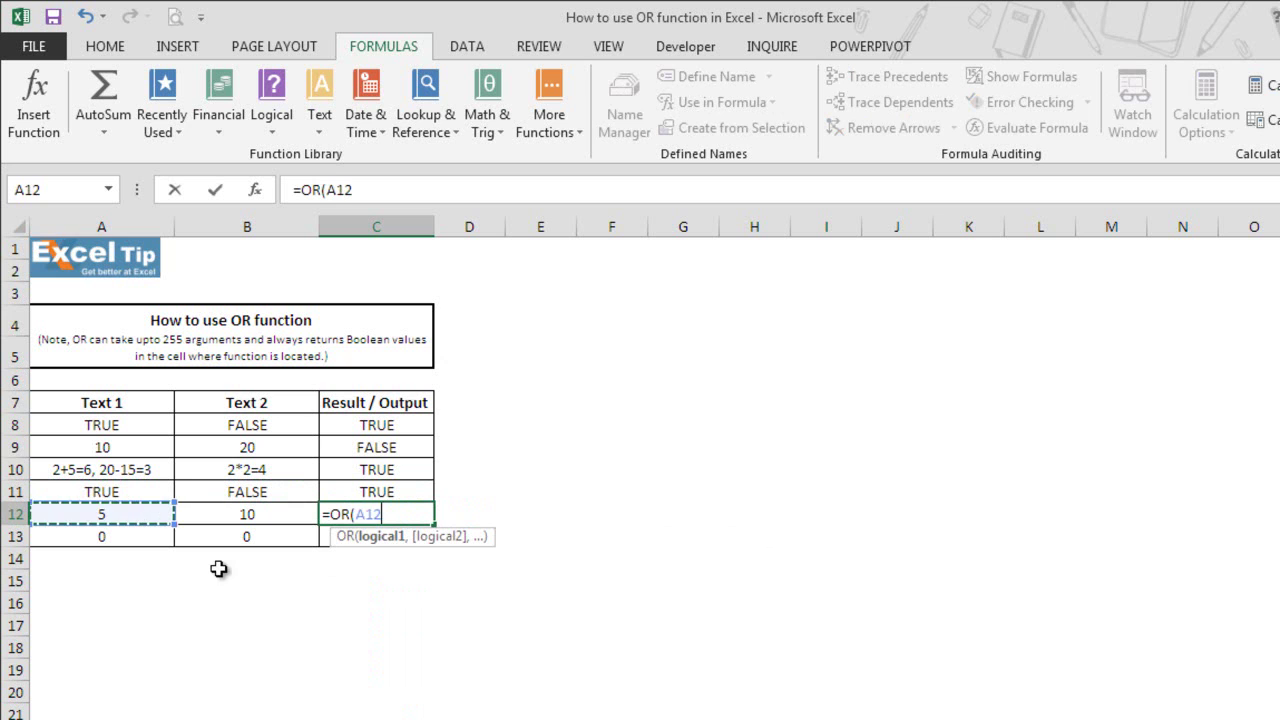
text(,)
click(251, 515)
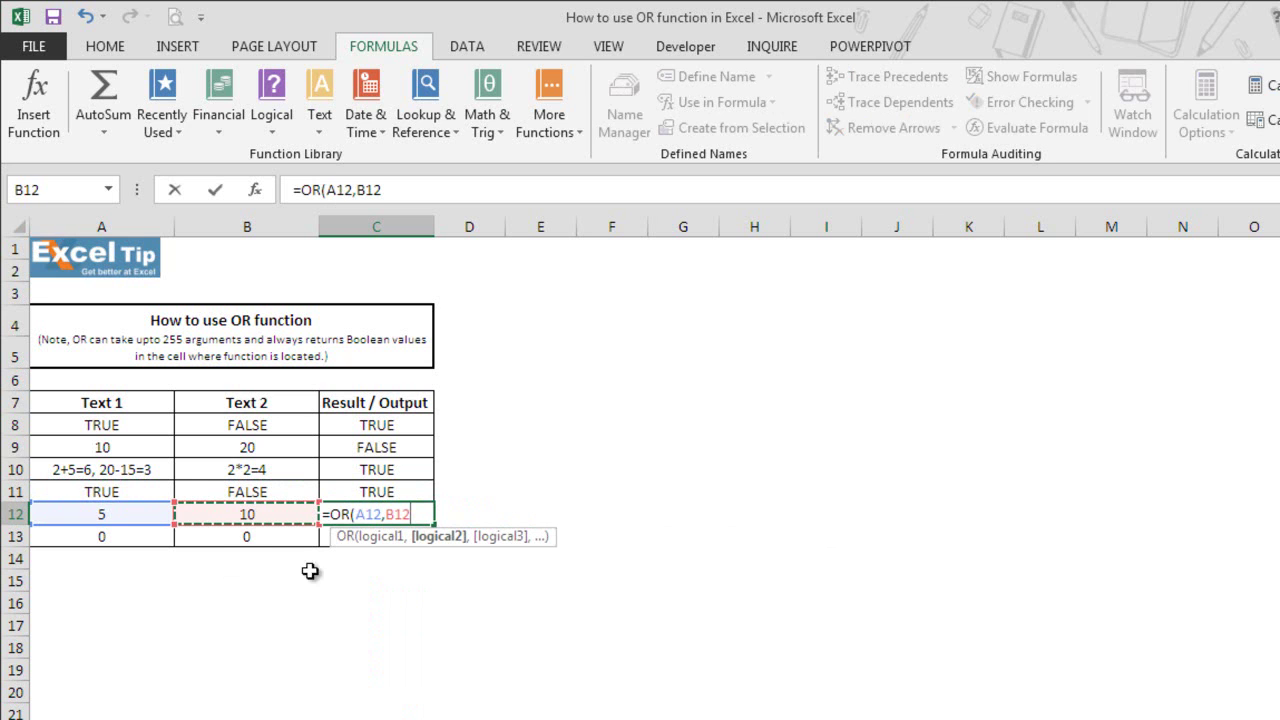
text())
key(Return)
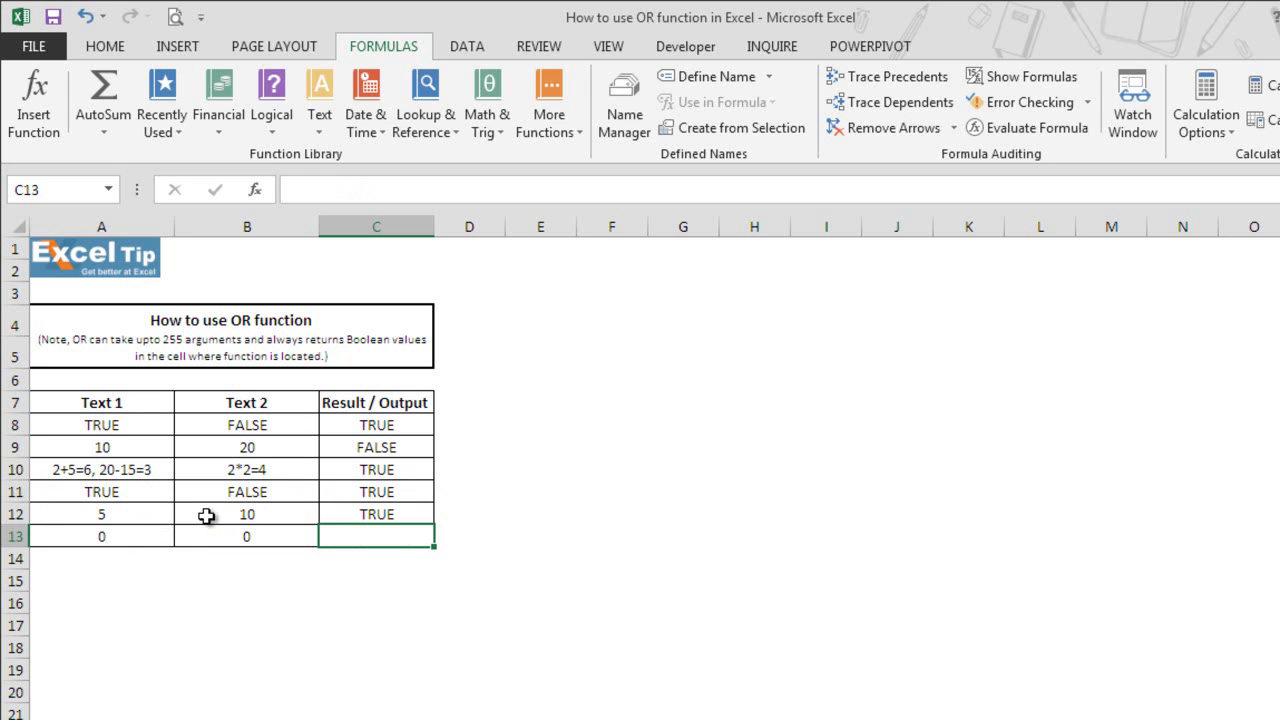
double_click(392, 516)
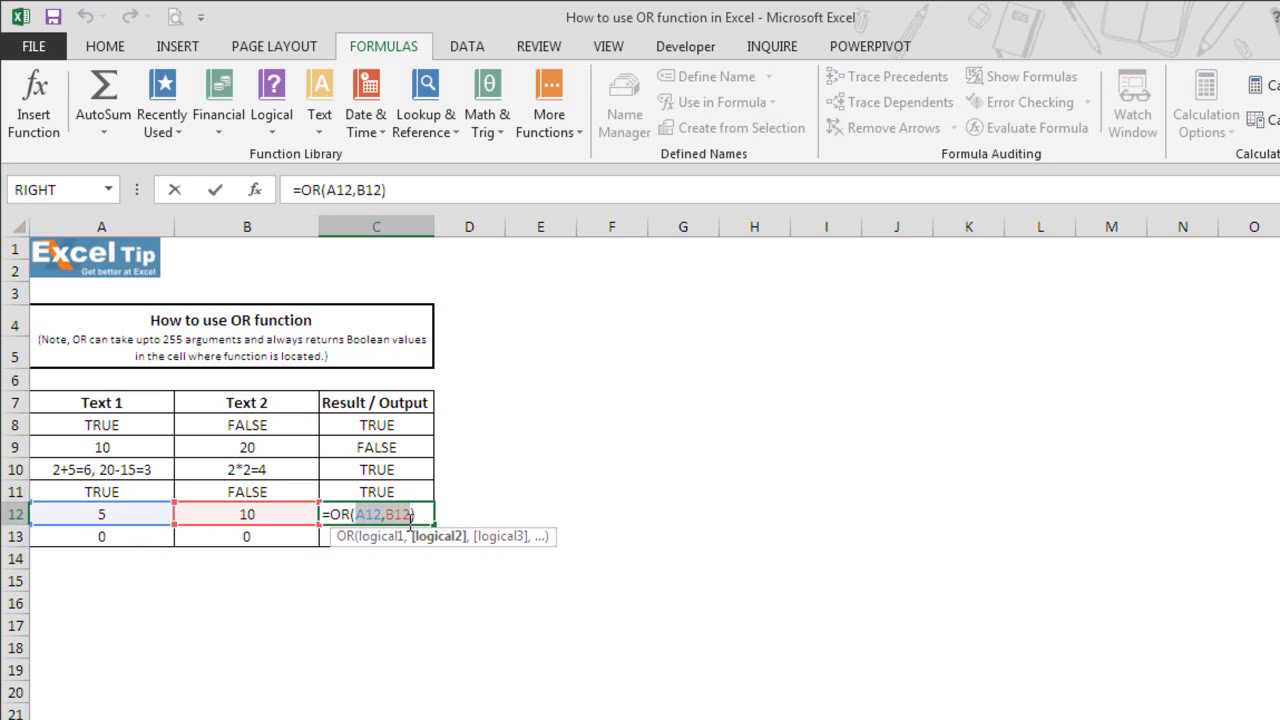
key(ctrl+Return)
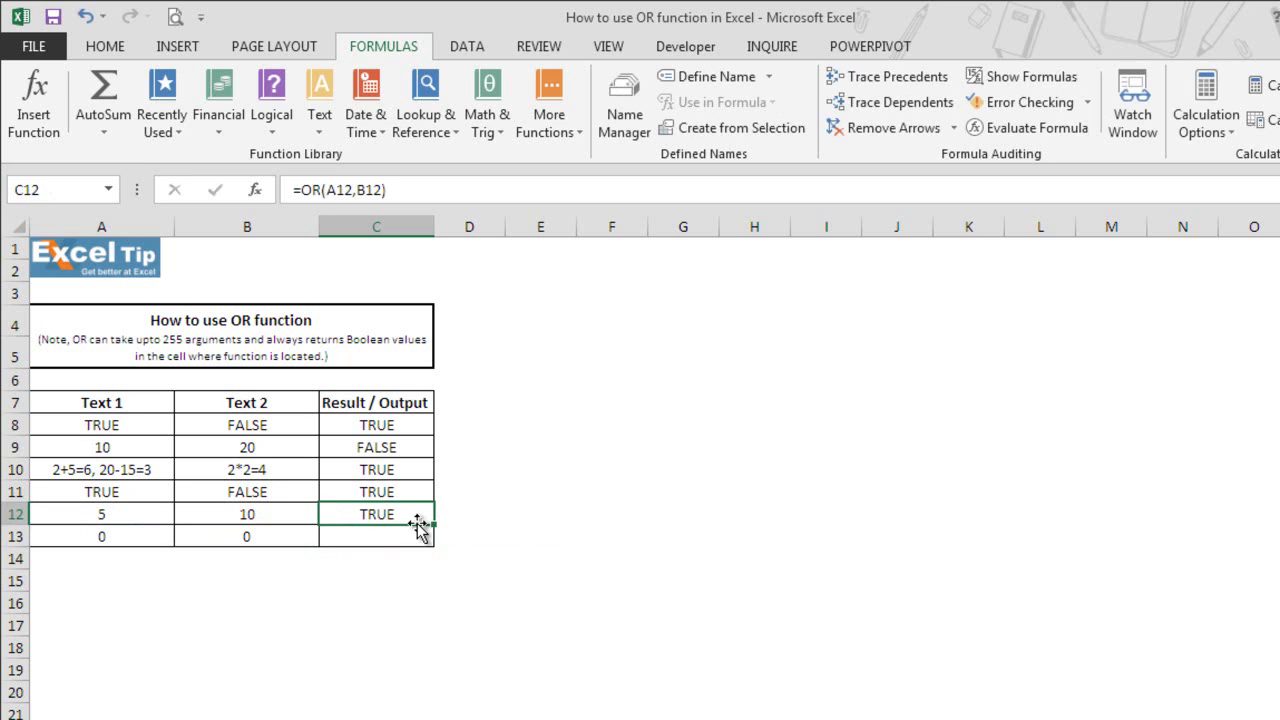
Enter =OR(A13,B13) in cell C13, which returns FALSE
click(410, 538)
text(=or)
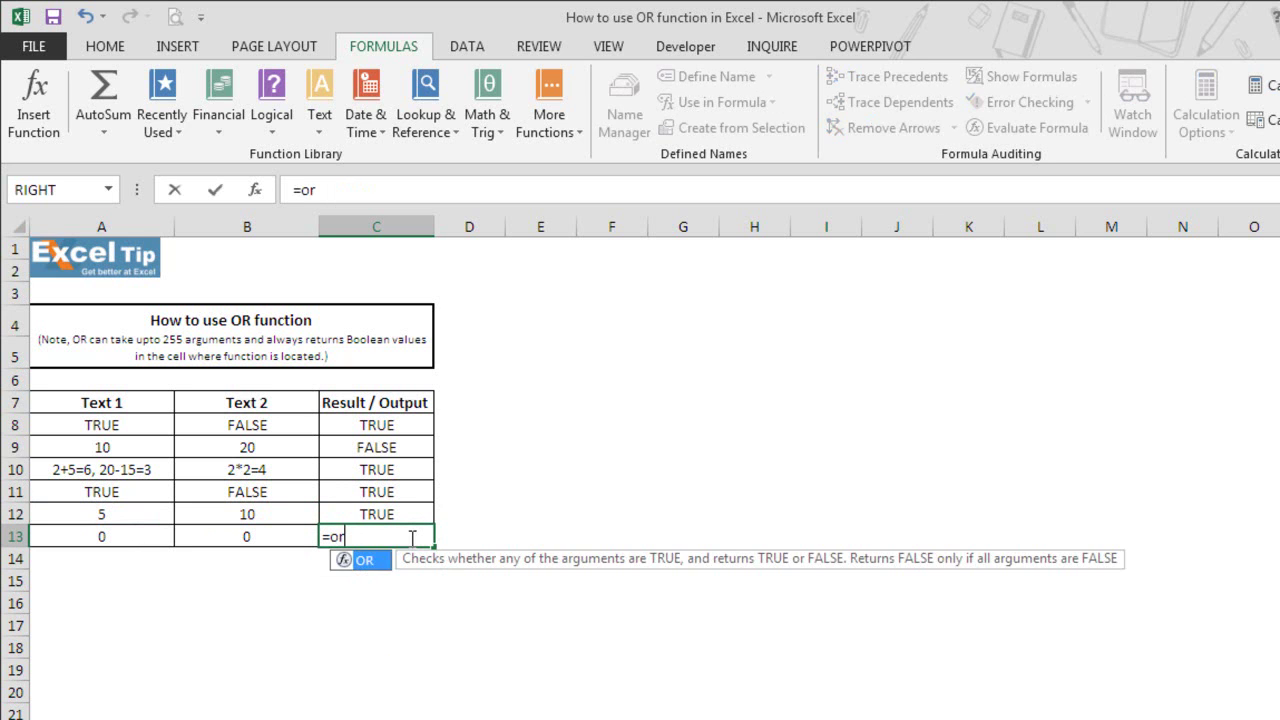
key(Tab)
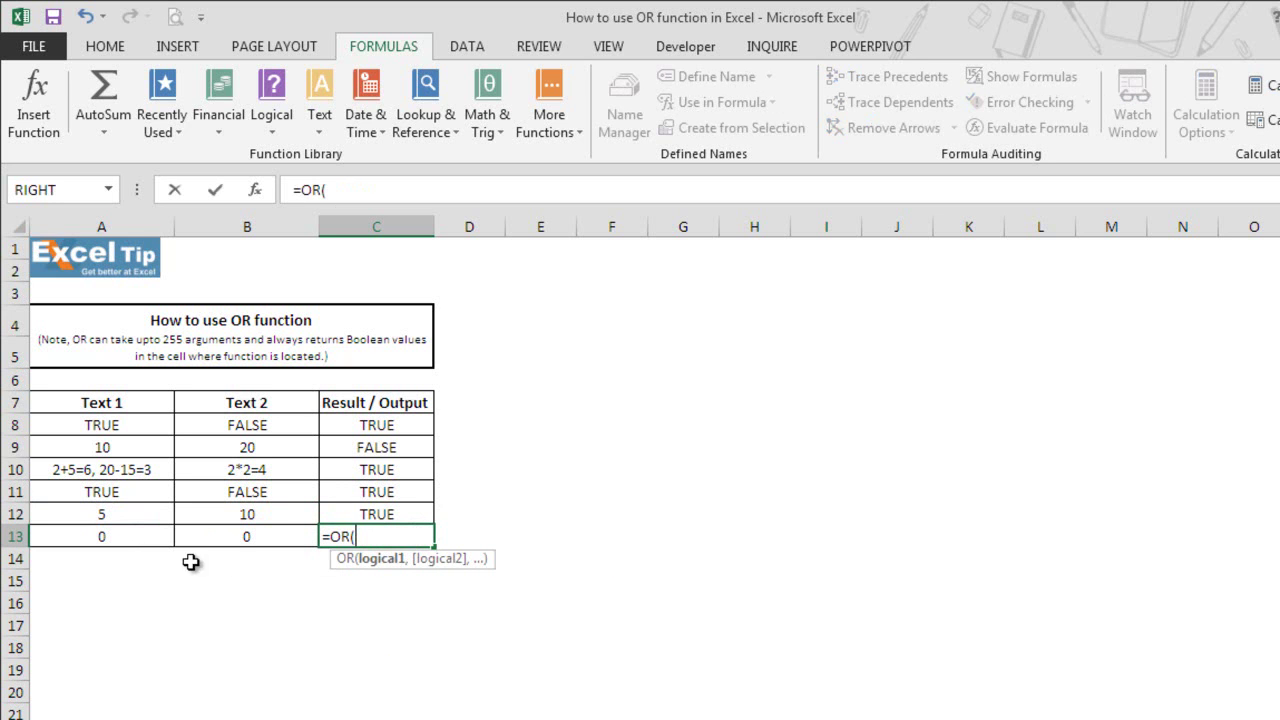
click(131, 541)
text(,)
click(255, 540)
text())
key(Return)
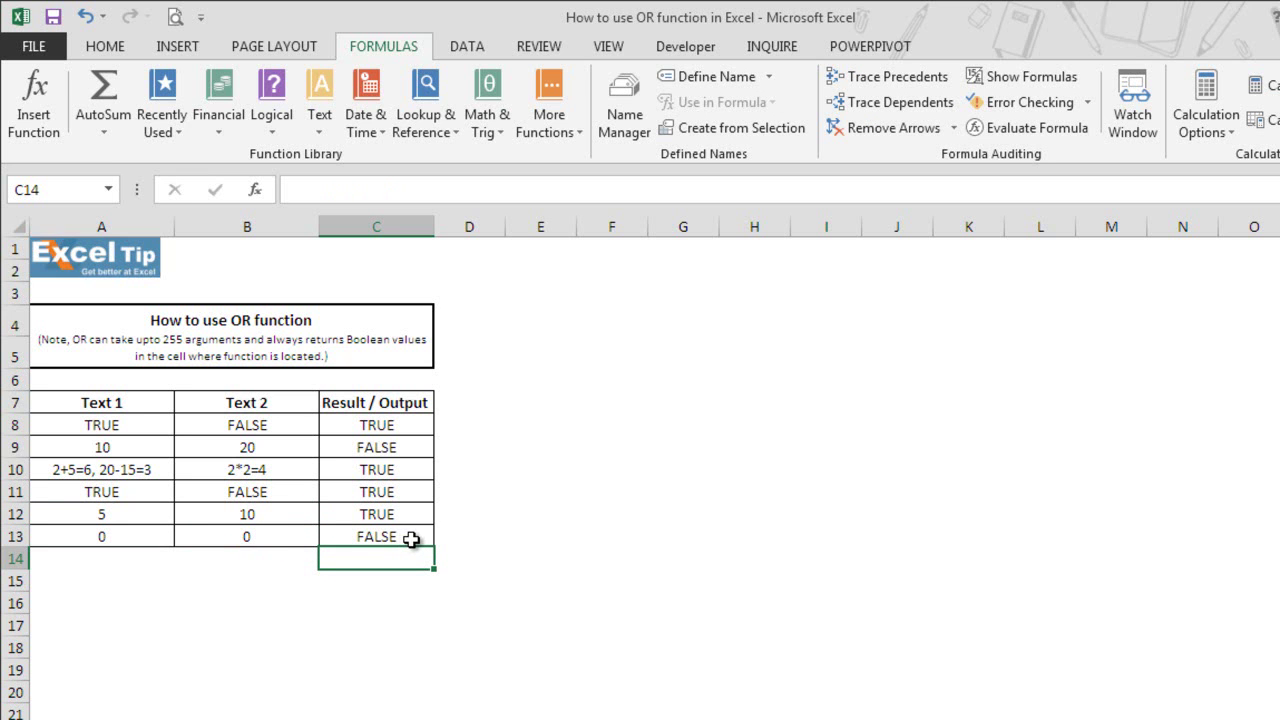
click(362, 641)
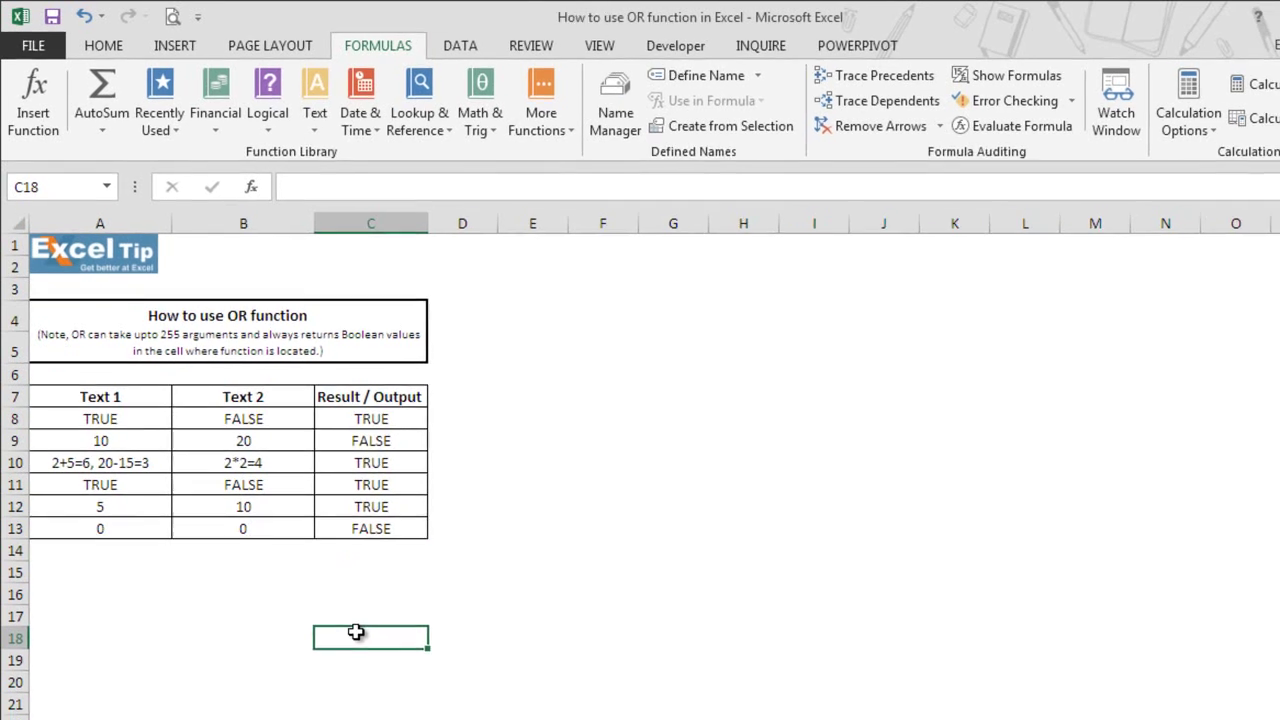